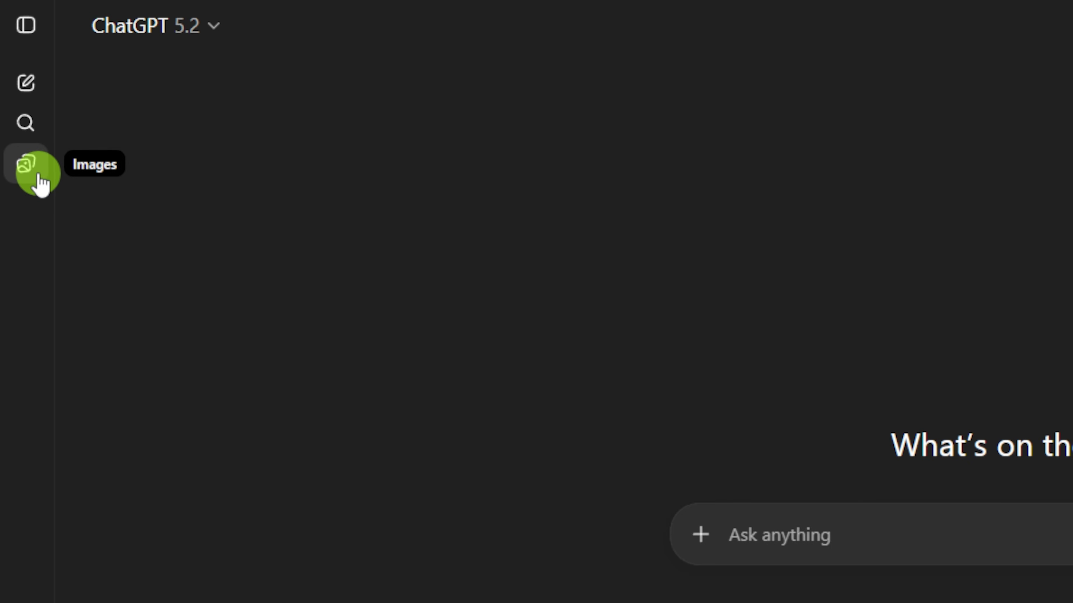
Open the Images section and choose the Dramatic style from the styles to try on an image
{"action": "left_click", "coordinate": [39, 175]}
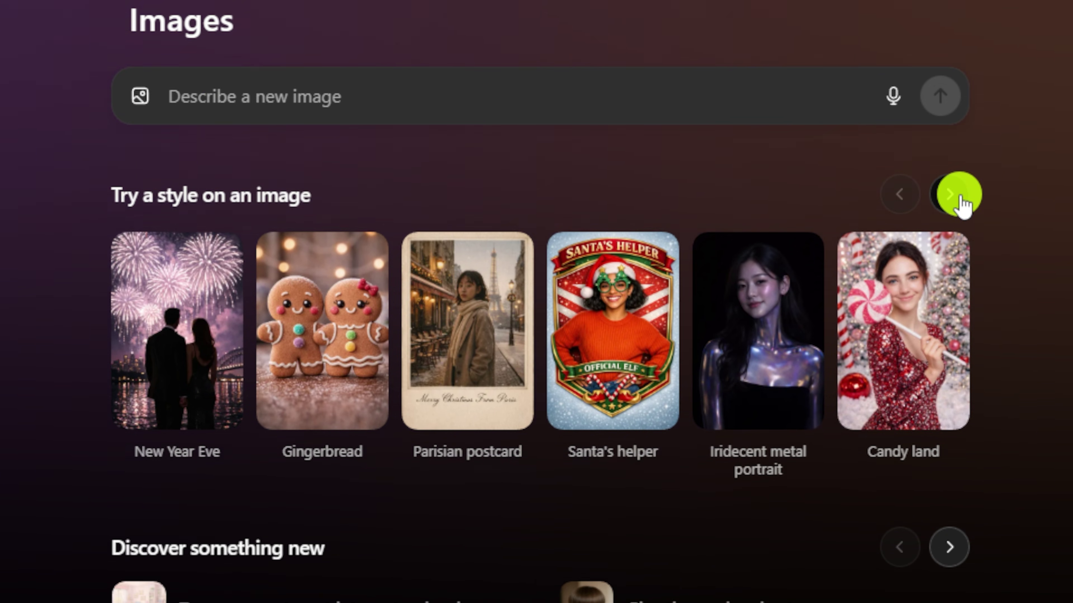
{"action": "left_click", "coordinate": [958, 196]}
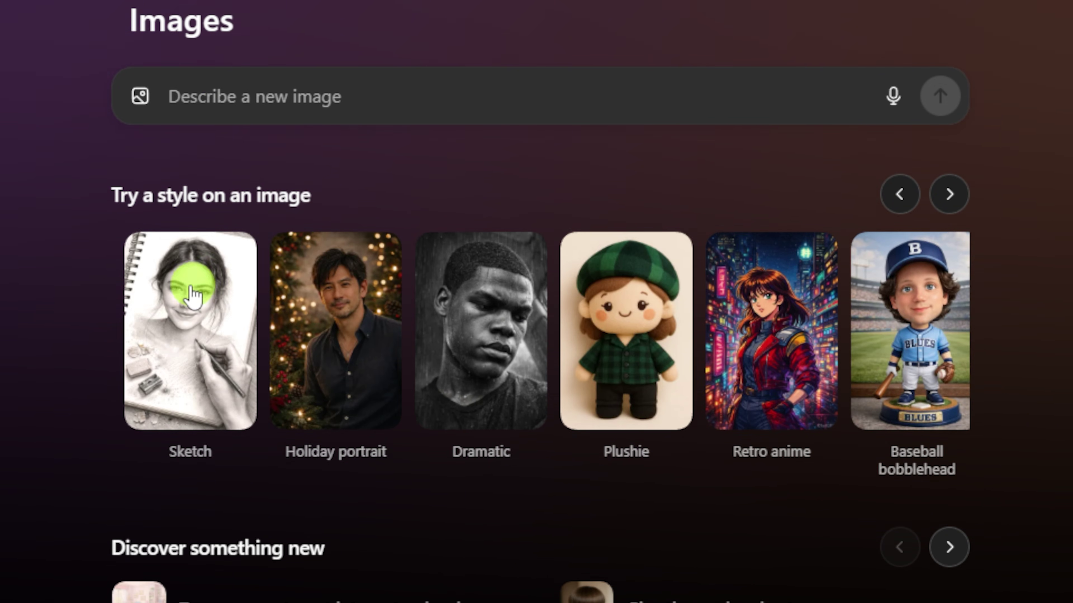
{"action": "left_click", "coordinate": [491, 292]}
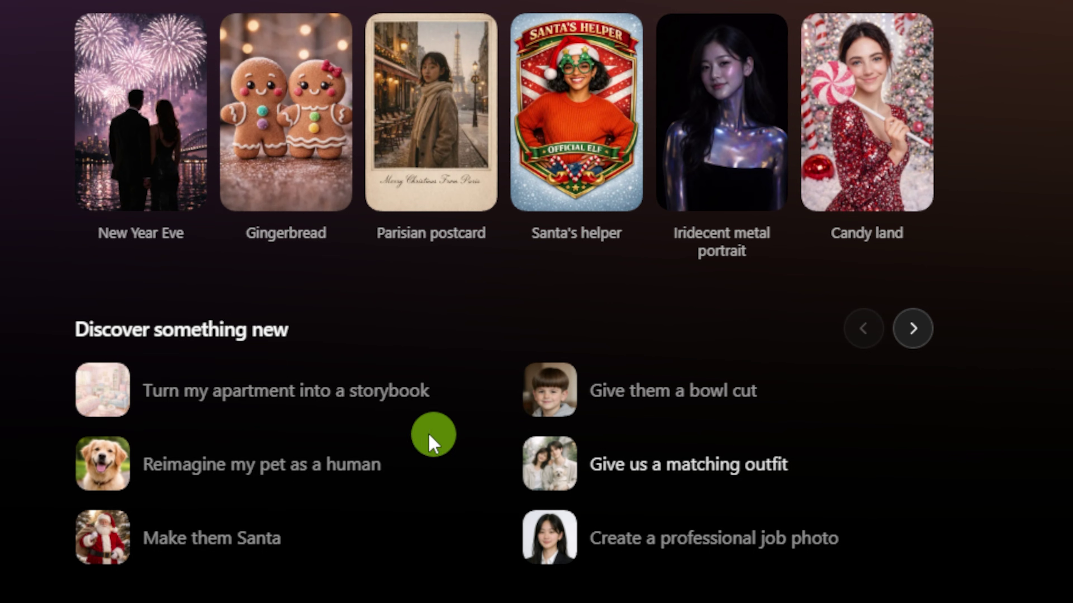
Browse the Discover something new ideas and choose "Reimagine my pet as a human"
{"action": "left_click", "coordinate": [913, 336]}
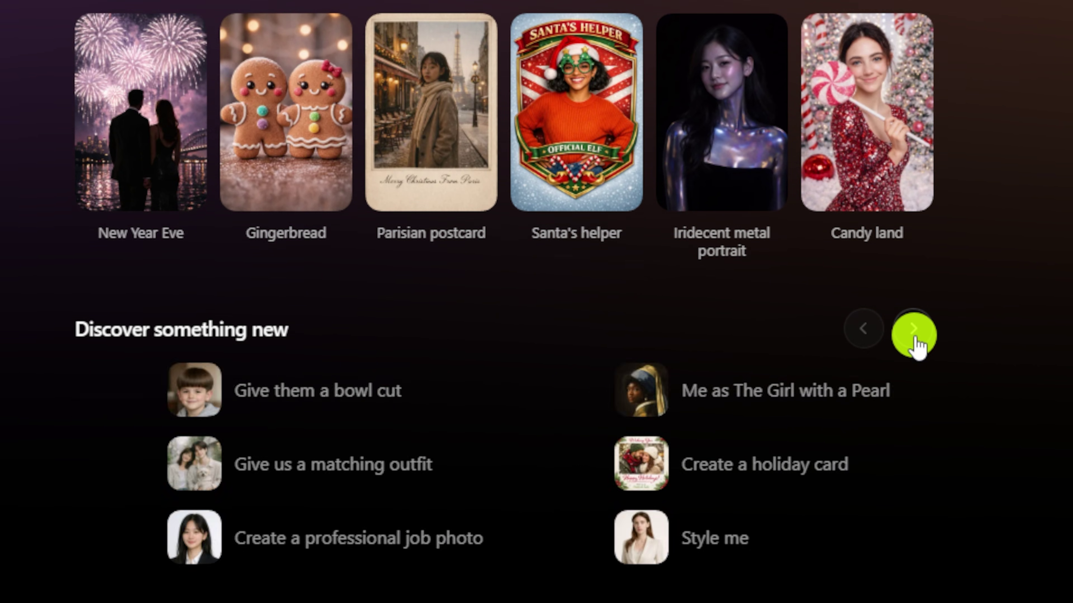
{"action": "left_click", "coordinate": [913, 336]}
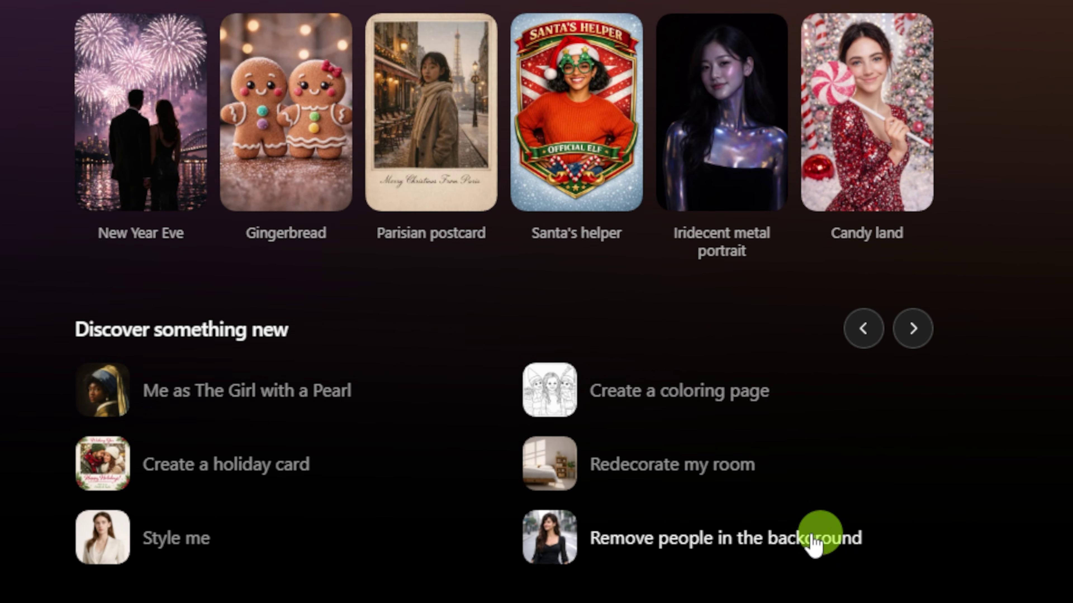
{"action": "left_click", "coordinate": [871, 332]}
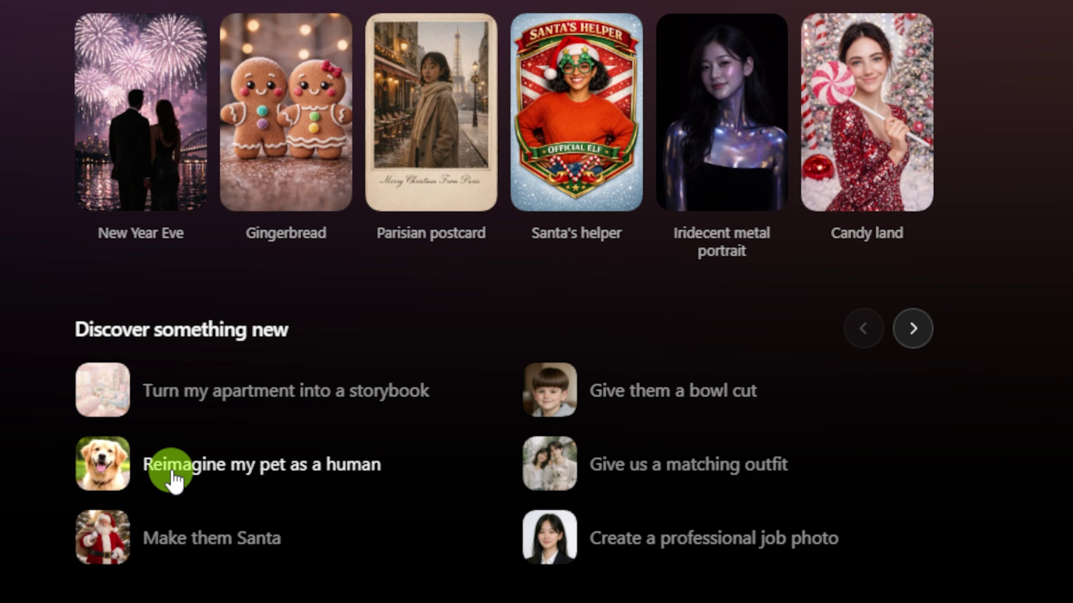
{"action": "left_click", "coordinate": [174, 477]}
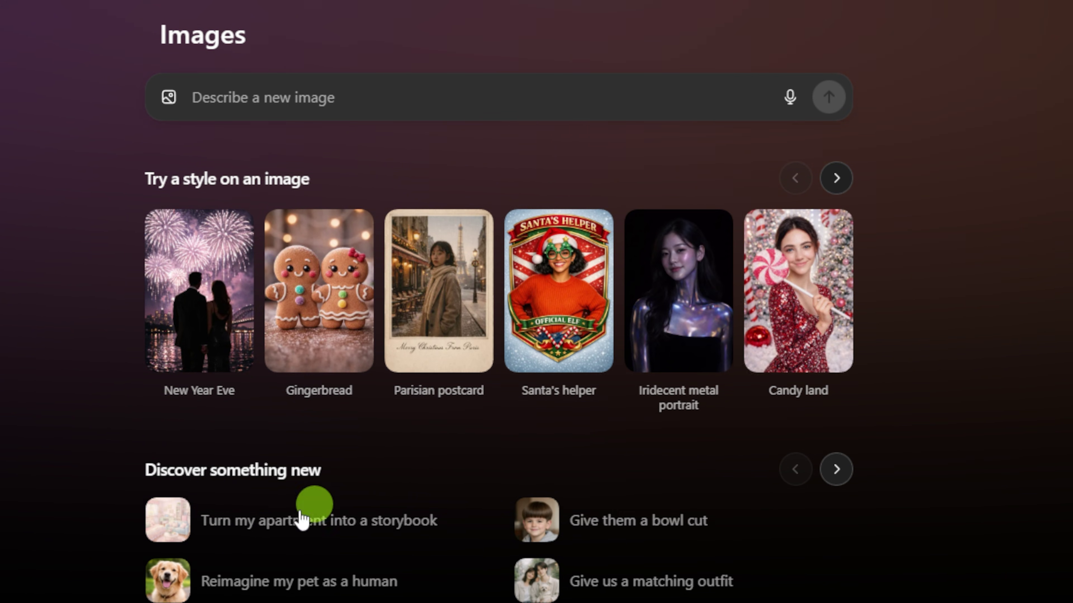
Look through the remaining prompt ideas under Discover something new
{"action": "left_click", "coordinate": [836, 470]}
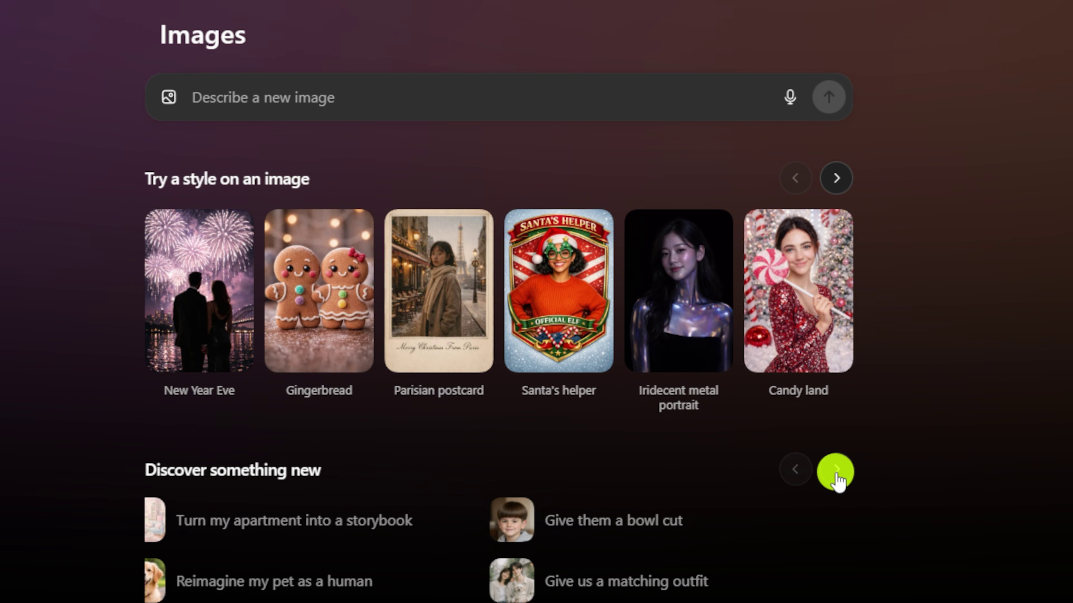
{"action": "left_click", "coordinate": [836, 473]}
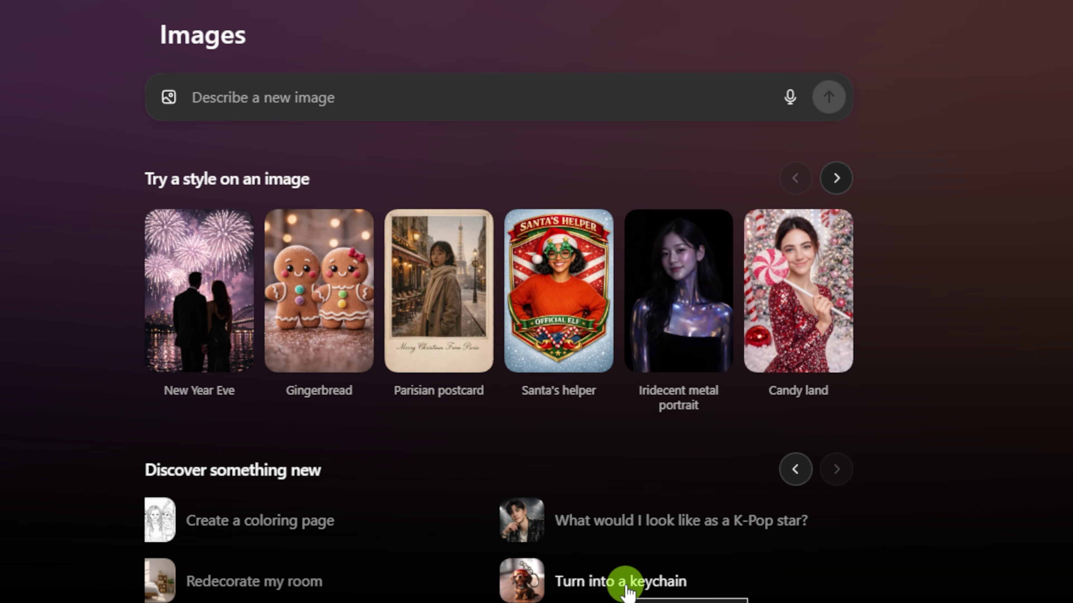
{"action": "left_click", "coordinate": [792, 473]}
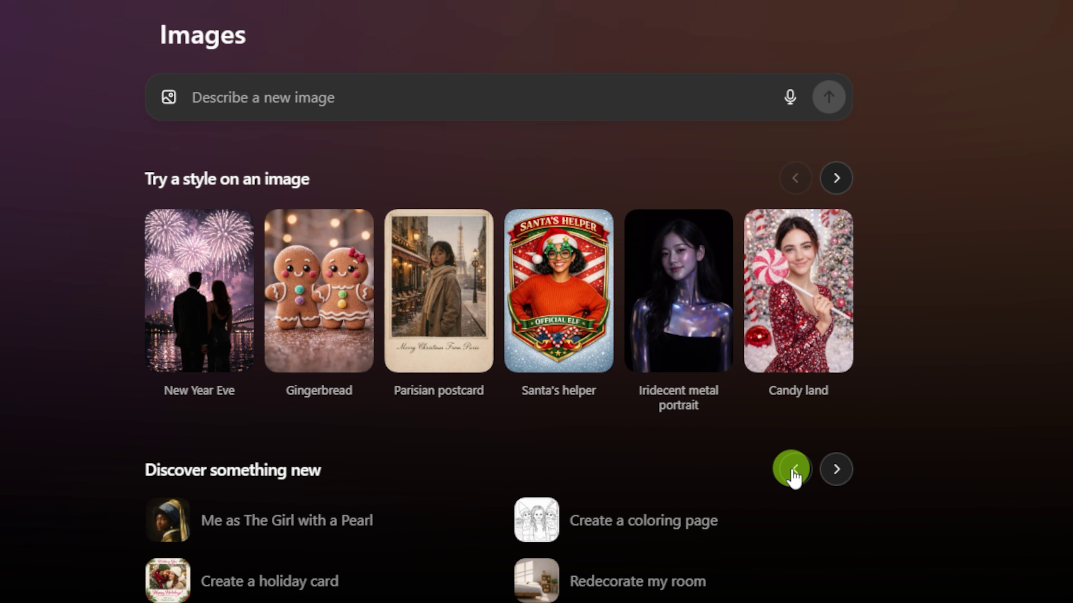
Open the rainy black-and-white portrait from My images in its chat and review its prompt and image
{"action": "scroll", "coordinate": [984, 144], "scroll_direction": "down", "scroll_amount": 8}
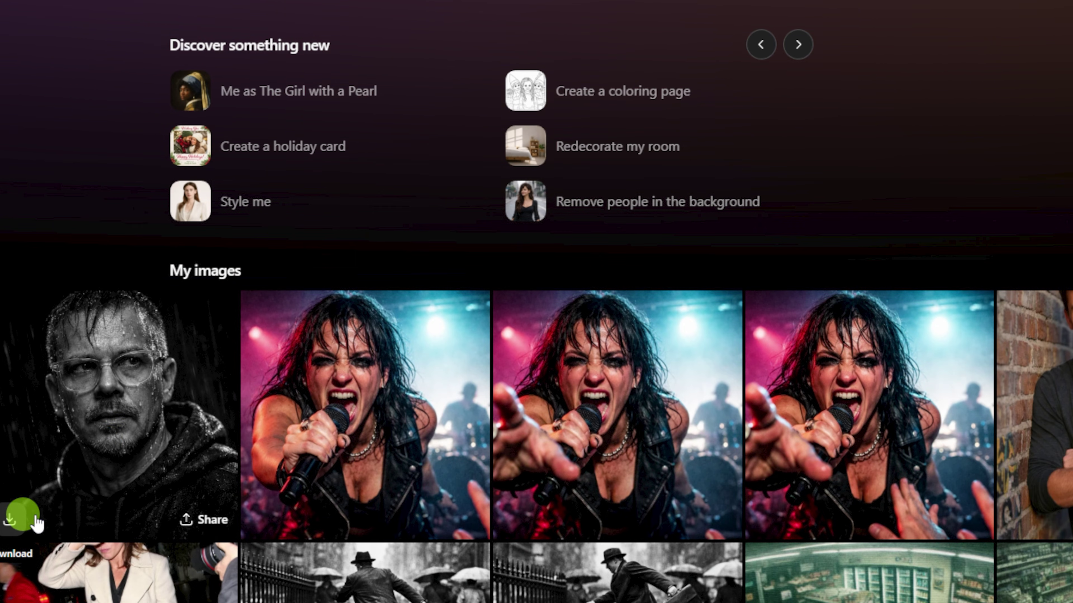
{"action": "left_click", "coordinate": [172, 434]}
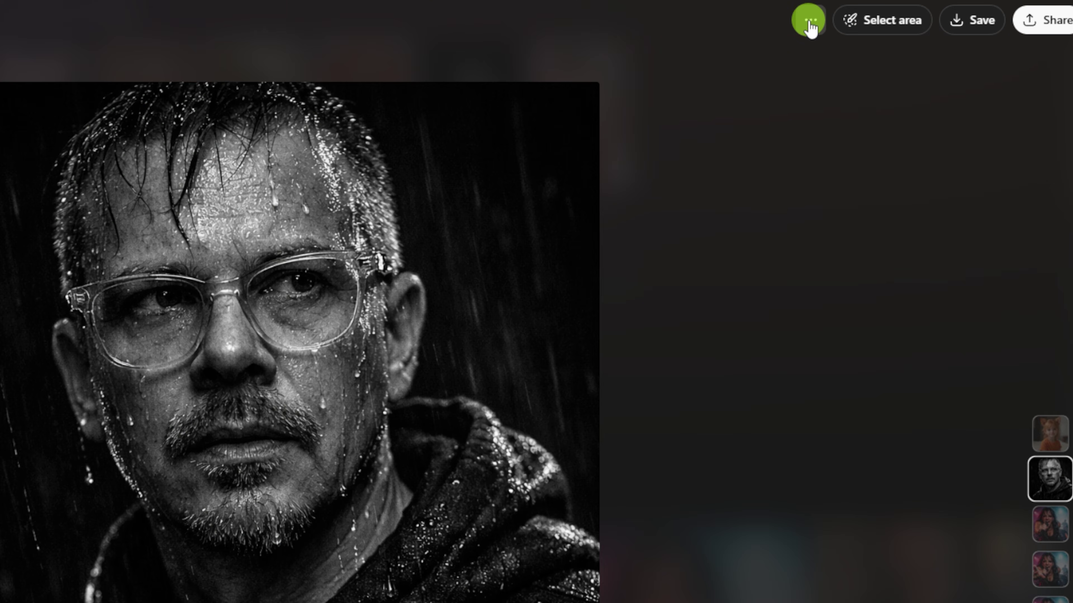
{"action": "left_click", "coordinate": [810, 21]}
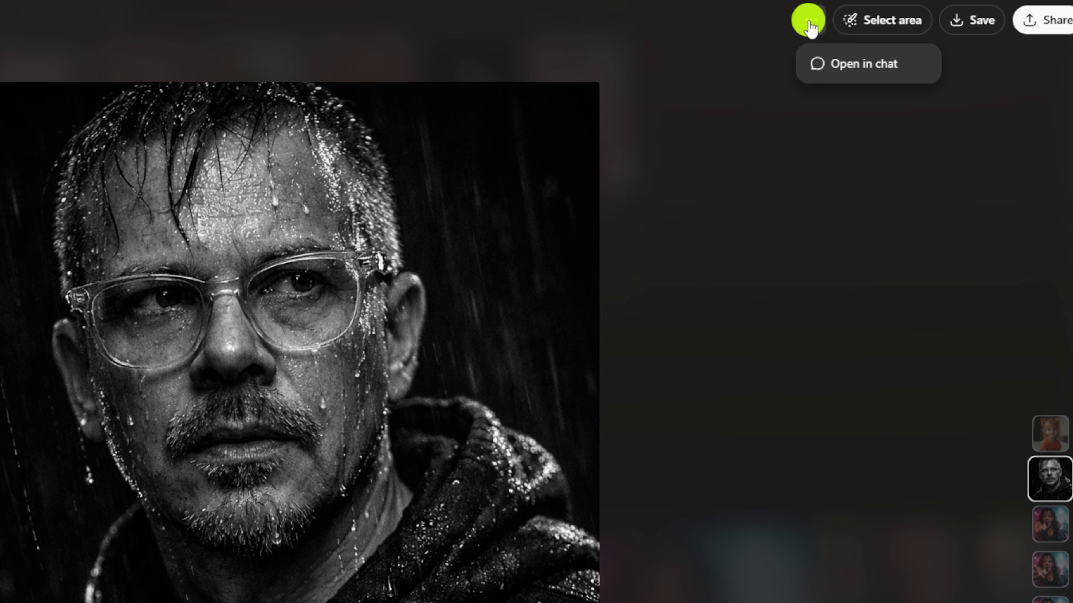
{"action": "left_click", "coordinate": [876, 65]}
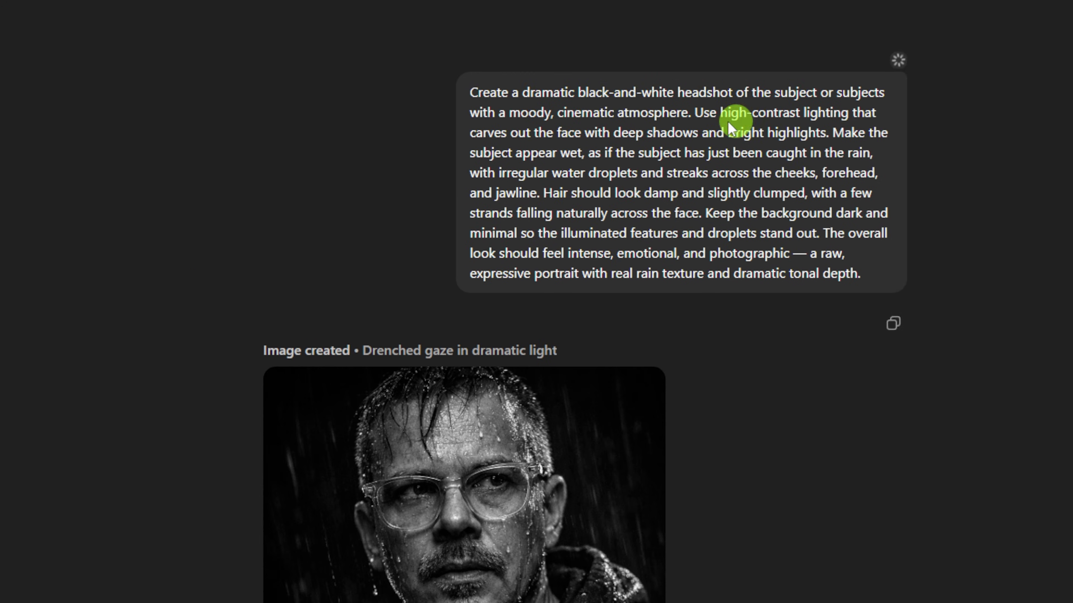
{"action": "scroll", "coordinate": [549, 486], "scroll_direction": "down", "scroll_amount": 5}
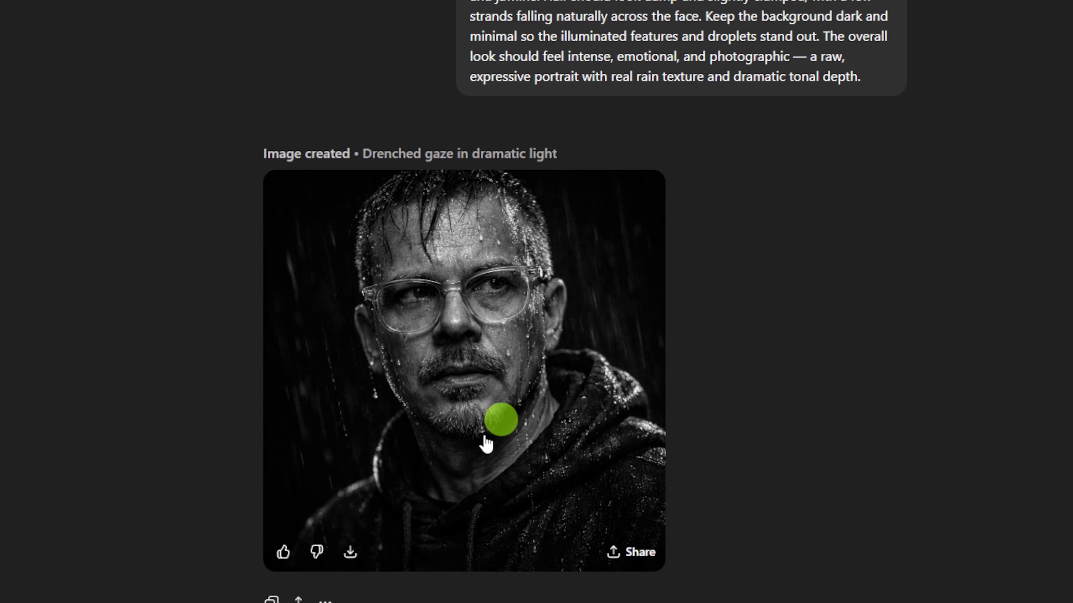
{"action": "scroll", "coordinate": [860, 230], "scroll_direction": "down", "scroll_amount": 2}
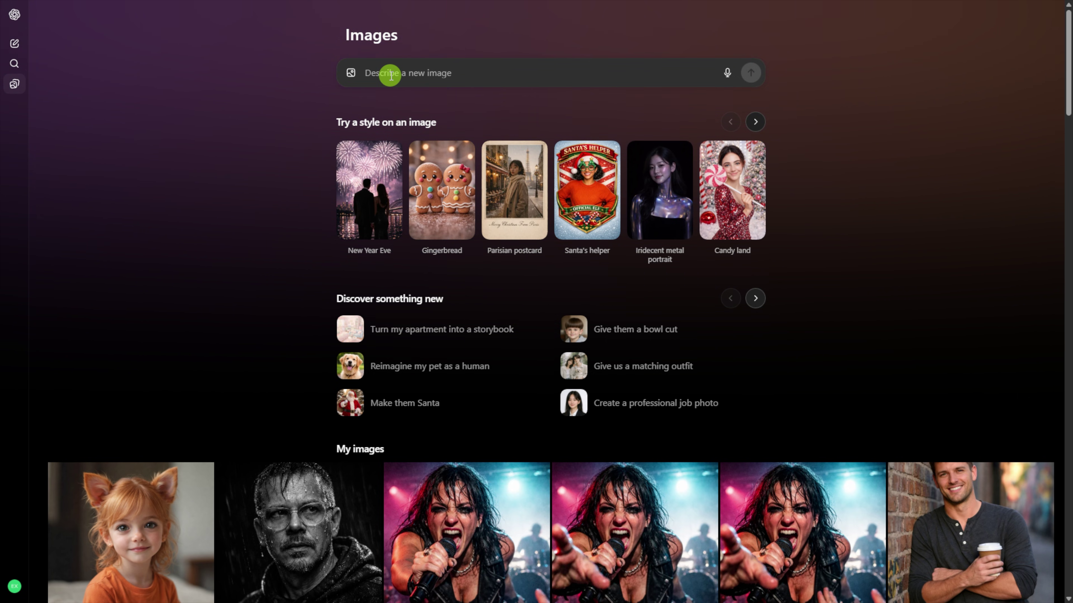
Generate a photorealistic 16:9 image of two friends in their late 20s at a small outdoor café table on a sunny afternoon
{"action": "type", "text": "A photorealistic image of two friends in their late 20s sitting at a small outdoor café table on a sunny afternoon. The woman on the left has shoulder-length dark hair and wears a white linen blouse and gold hoop earrings. She's mid-laugh, holding a cappuccino in a ceramic cup. The man on the right has short brown hair and a neatly trimmed beard, wearing a navy blue crewneck sweater. He's smiling warmly, one hand resting on the table near his iced coffee in a clear glass. Between them on the round marble table: a half-eaten croissant on a small plate, two smartphones face-down, and a pair of sunglasses. Behind them, slightly out of focus: a charming European-style street with cobblestones, a bicycle leaning against a green lamppost, and warm afternoon sunlight casting soft shadows. Shot on a Sony A7IV with an 85mm f/1.8 lens, natural light, shallow depth of field. The mood is relaxed, genuine, connected. 16:9 aspect ratio."}
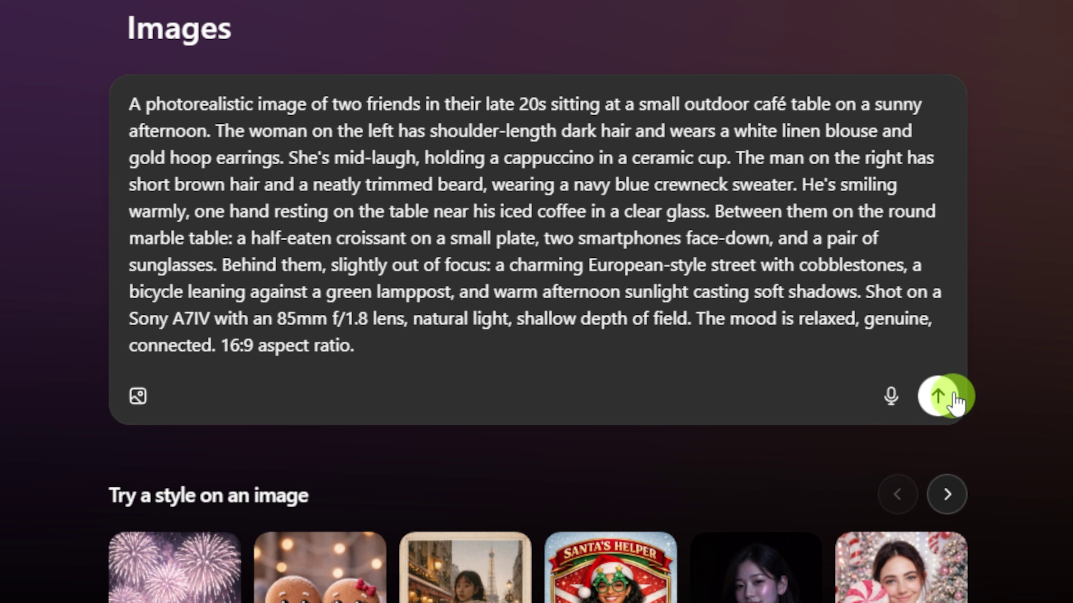
{"action": "left_click", "coordinate": [938, 397]}
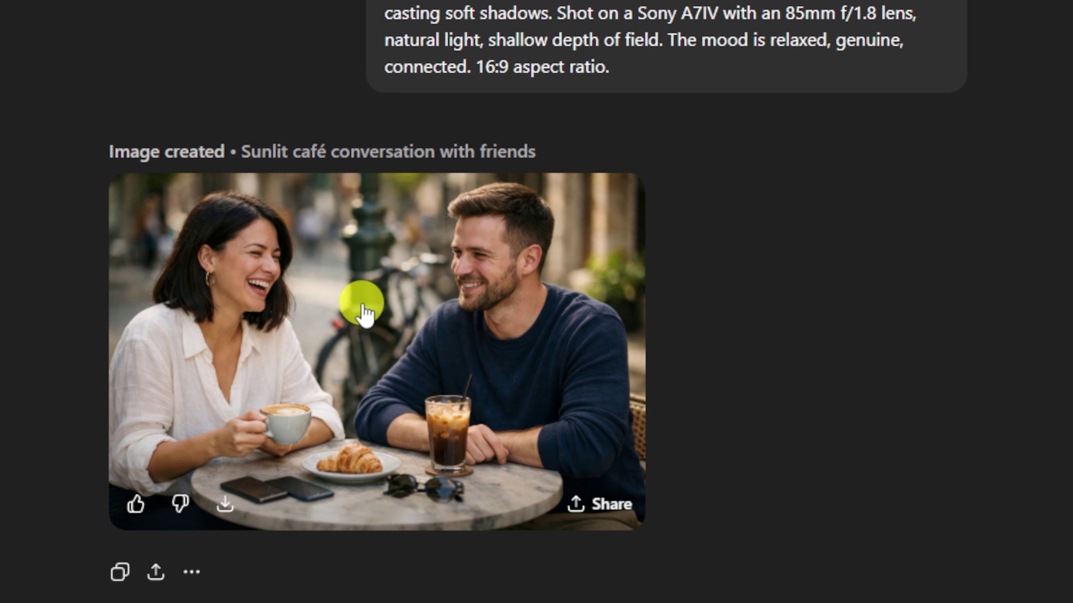
Open the generated café image and request the edit "Change her expression from laughing to looking thoughtfully at him"
{"action": "left_click", "coordinate": [363, 307]}
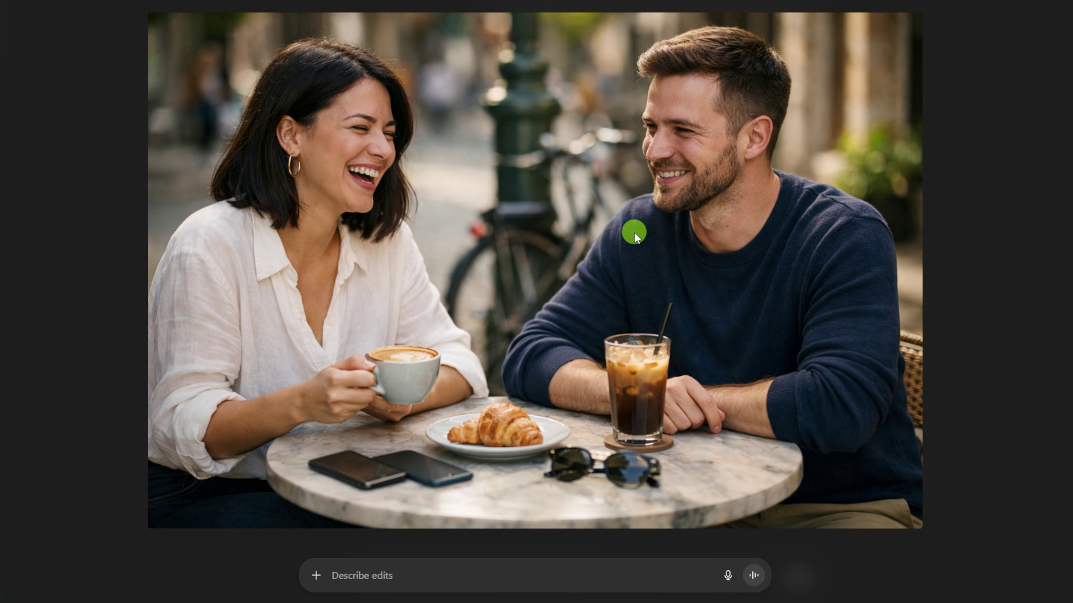
{"action": "left_click", "coordinate": [469, 574]}
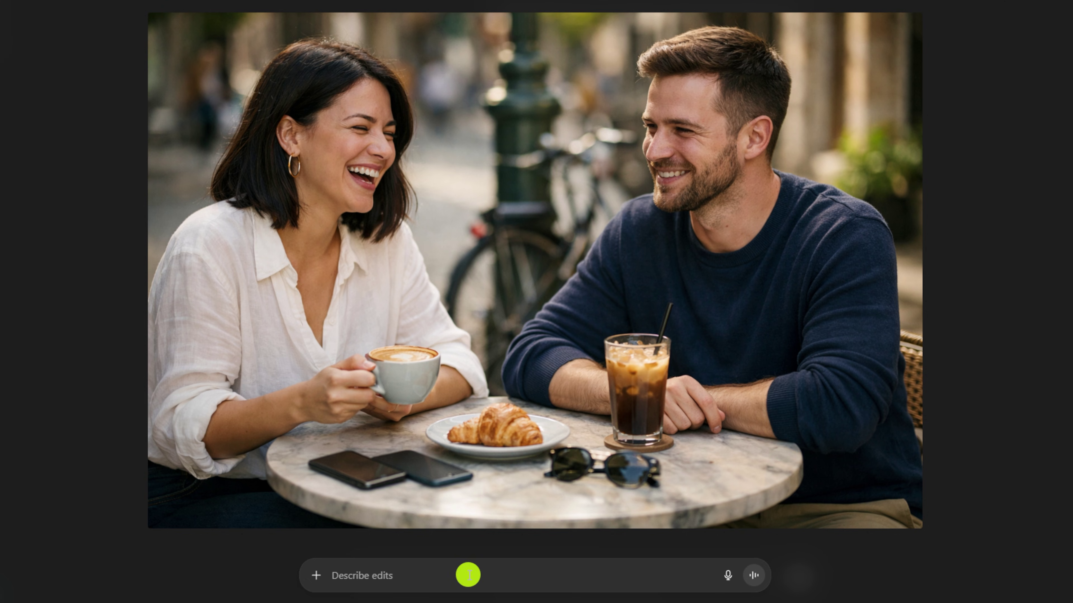
{"action": "type", "text": "Change her expression from laughing to looking thoughtfully at him"}
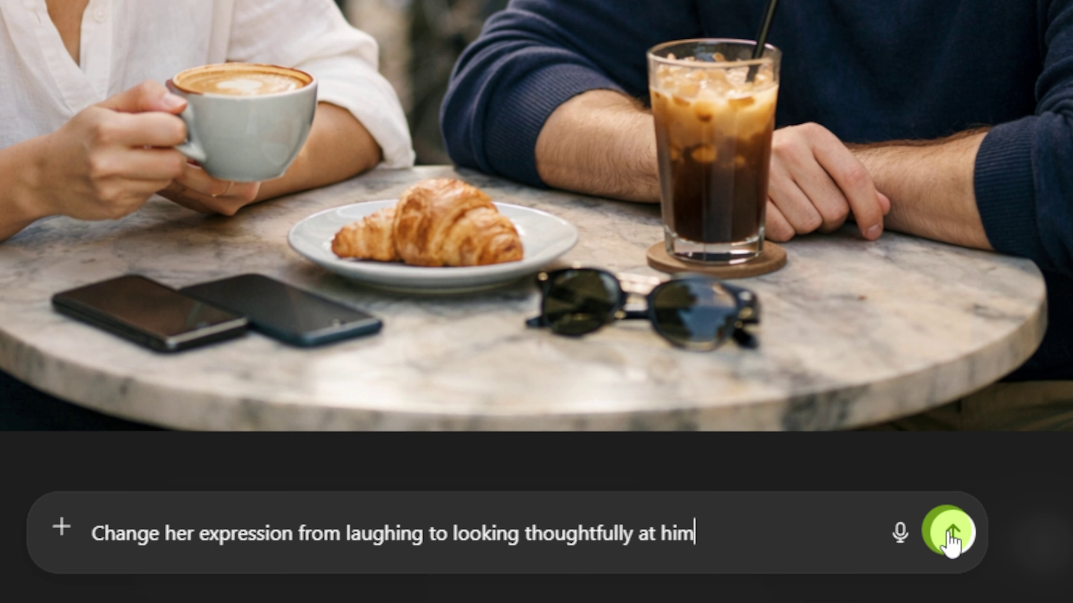
{"action": "left_click", "coordinate": [950, 536]}
Return to the original laughing version and resubmit the edit, adding "Keep her hands, arms, and everything else about the image the same."
{"action": "left_click", "coordinate": [422, 305]}
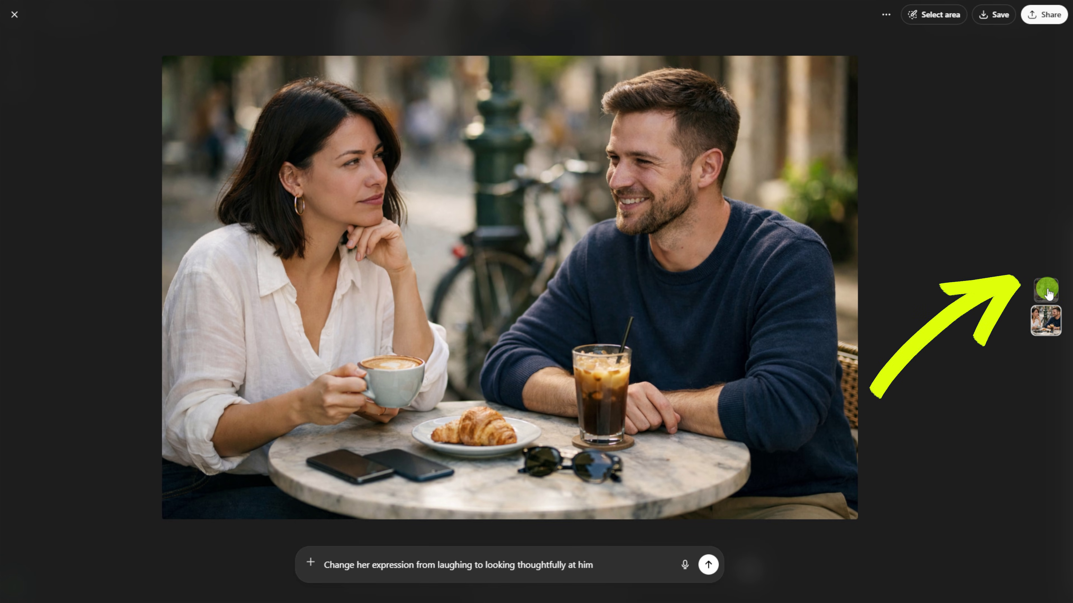
{"action": "left_click", "coordinate": [1048, 291]}
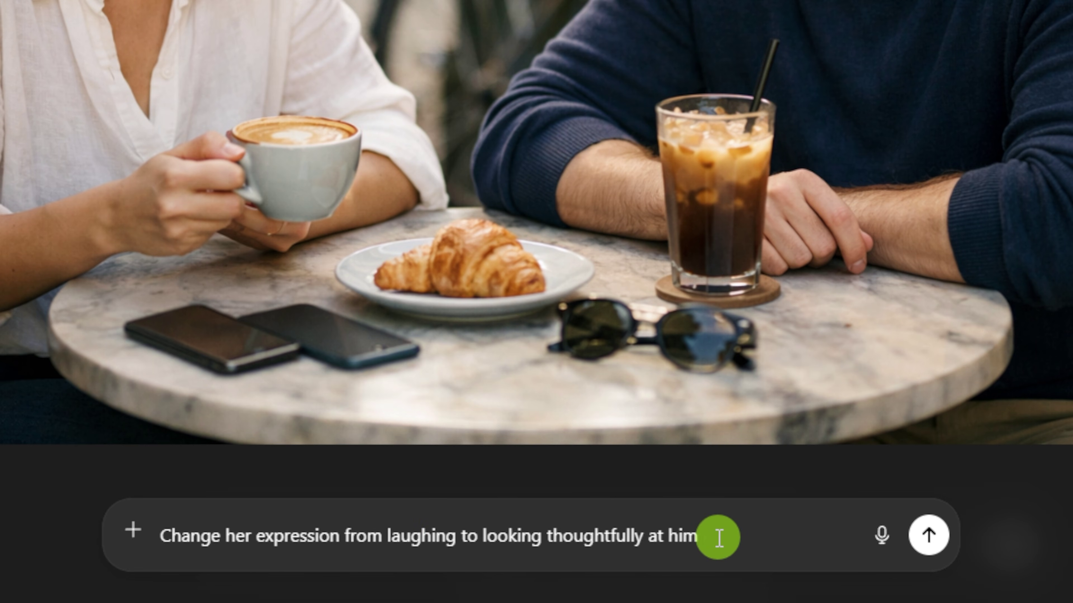
{"action": "type", "text": ". Keep her hands, arms, and everything else about the image the same."}
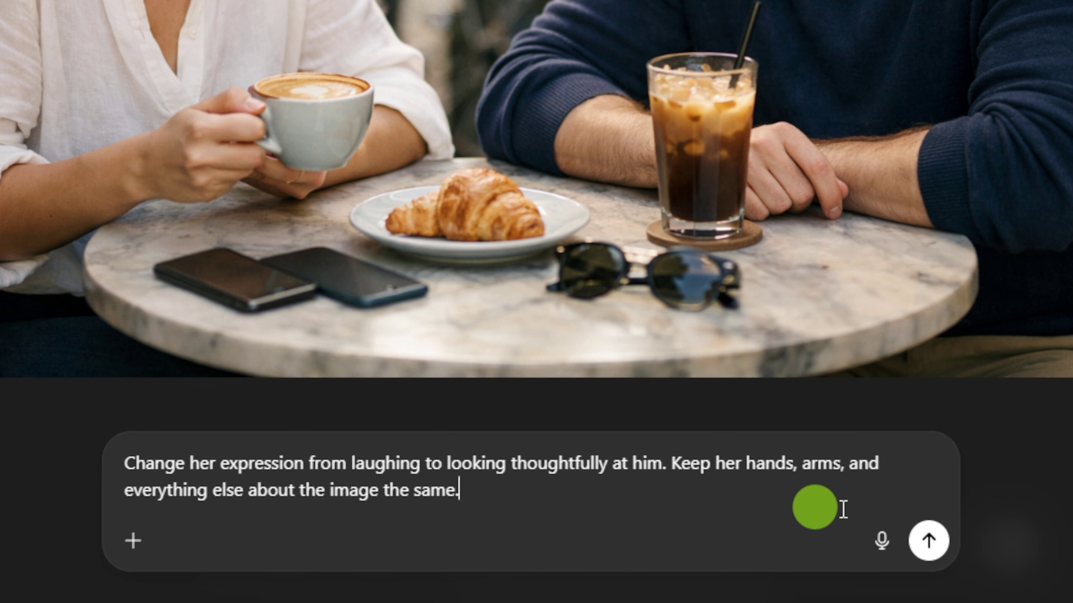
{"action": "left_click", "coordinate": [928, 542]}
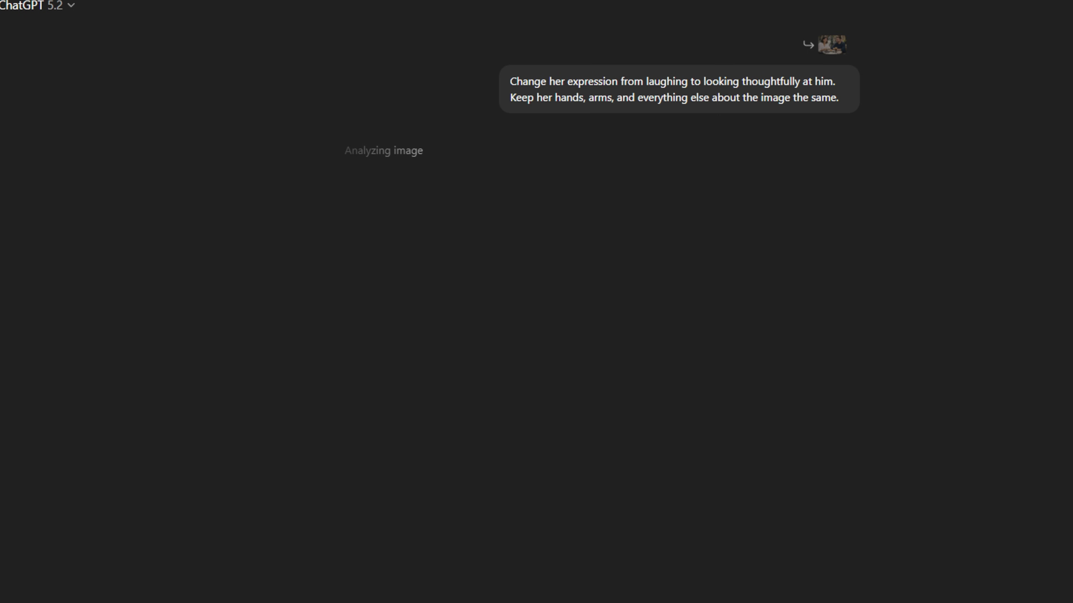
Compare the original café image with both edited versions and their prompts, including the newest result at full size
{"action": "scroll", "coordinate": [644, 198], "scroll_direction": "up", "scroll_amount": 20}
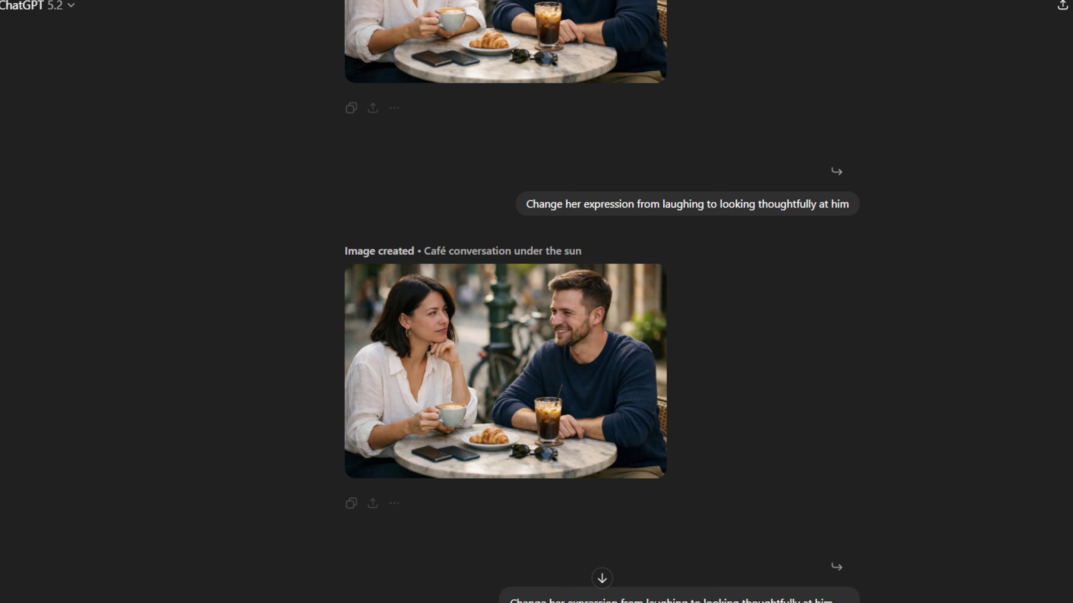
{"action": "scroll", "coordinate": [645, 197], "scroll_direction": "down", "scroll_amount": 3}
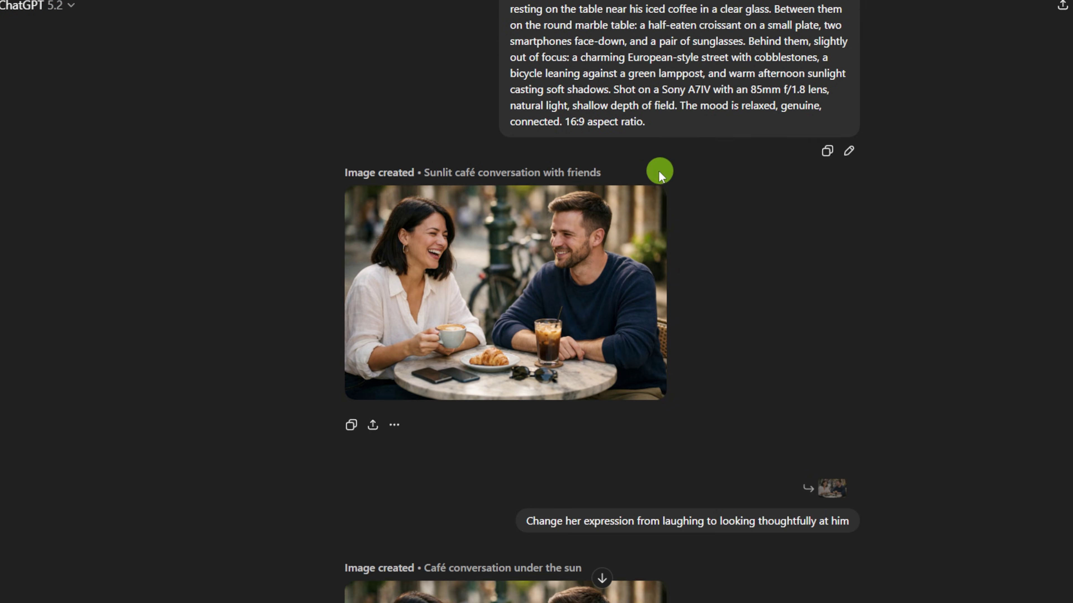
{"action": "scroll", "coordinate": [544, 231], "scroll_direction": "down", "scroll_amount": 6}
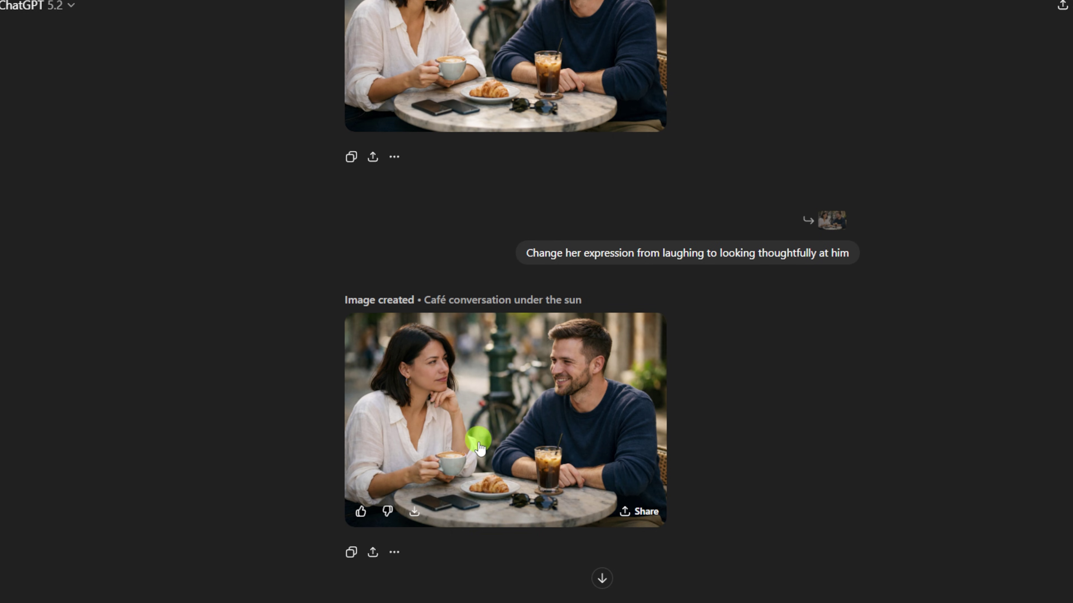
{"action": "scroll", "coordinate": [807, 309], "scroll_direction": "down", "scroll_amount": 1}
{"action": "scroll", "coordinate": [823, 287], "scroll_direction": "down", "scroll_amount": 10}
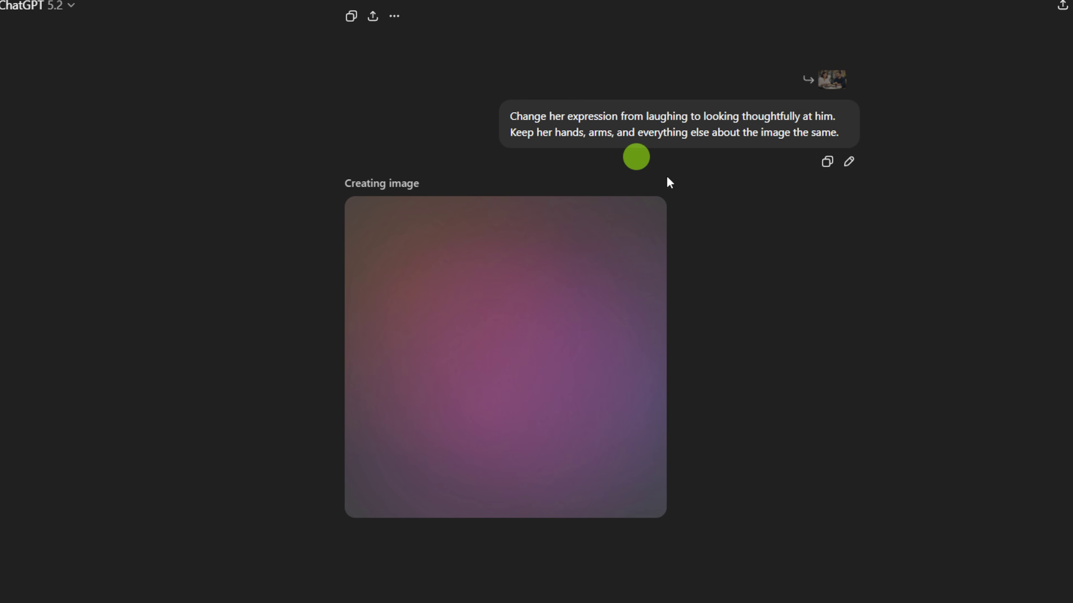
{"action": "scroll", "coordinate": [742, 231], "scroll_direction": "up", "scroll_amount": 5}
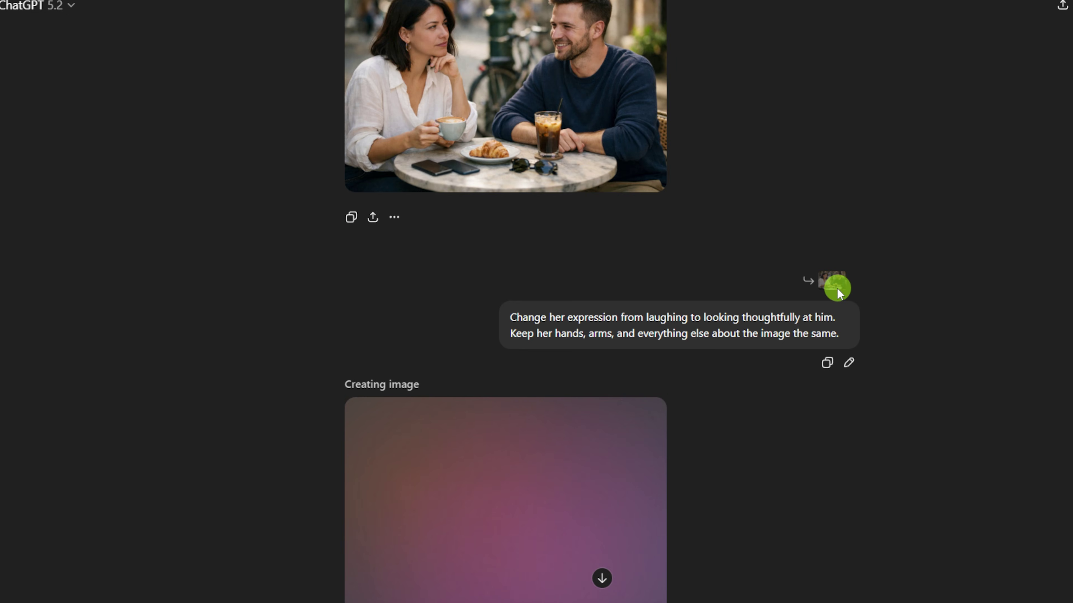
{"action": "scroll", "coordinate": [729, 451], "scroll_direction": "down", "scroll_amount": 3}
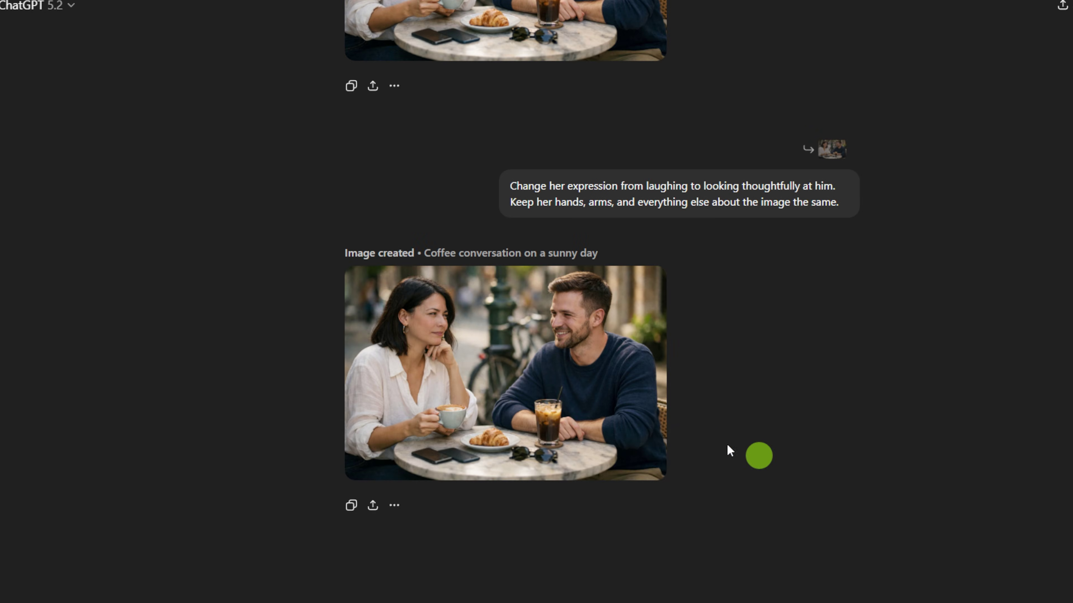
{"action": "left_click", "coordinate": [509, 406]}
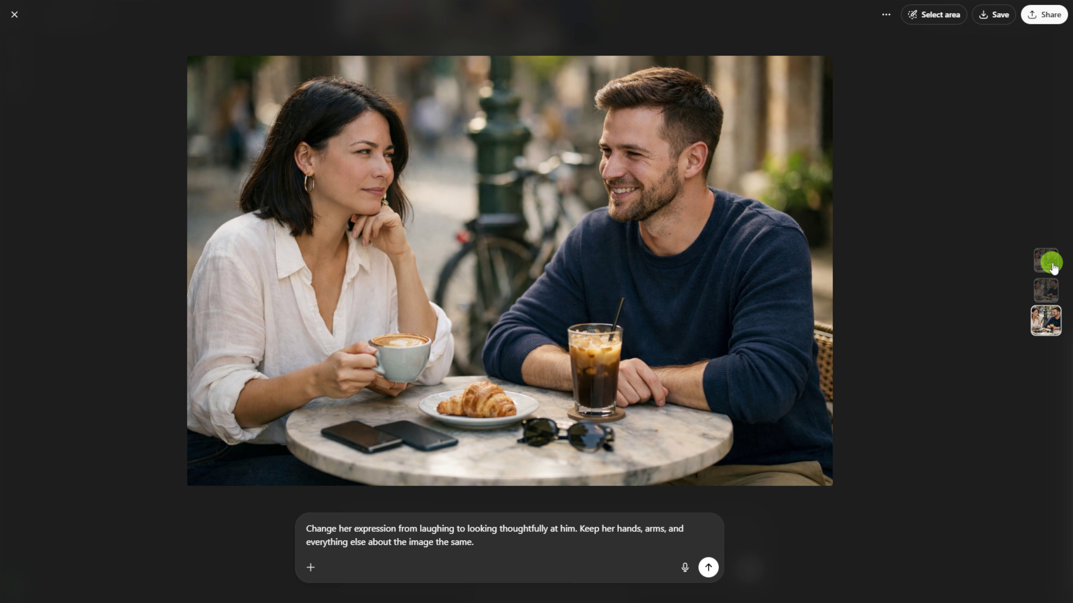
{"action": "left_click", "coordinate": [14, 14]}
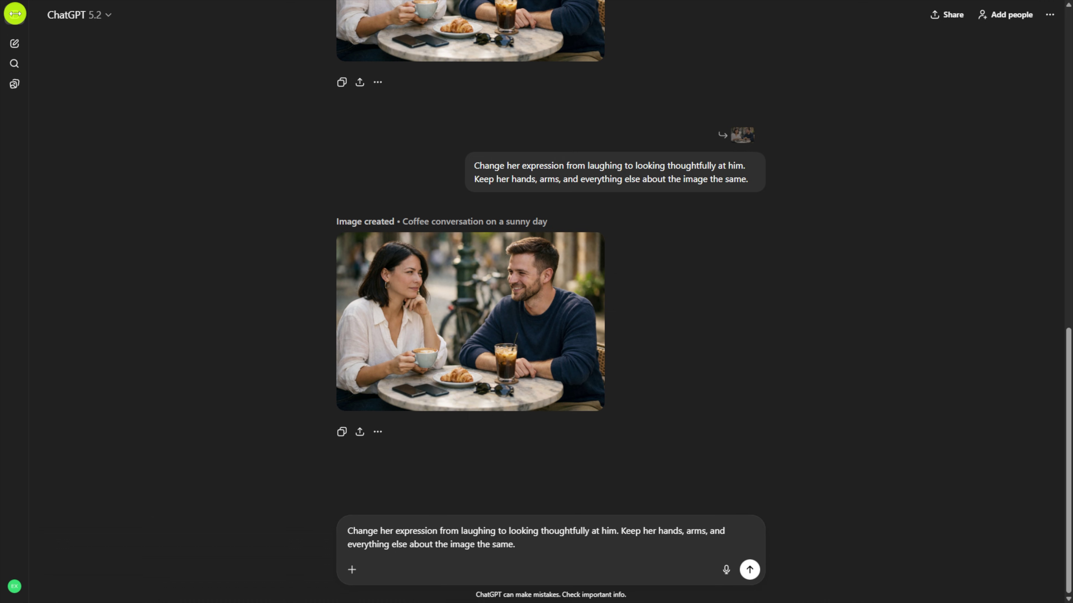
Resubmit the edit on the original image with "Keep her hands and arms exactly where they are in the current image. Only change her facial expression."
{"action": "scroll", "coordinate": [693, 321], "scroll_direction": "up", "scroll_amount": 9}
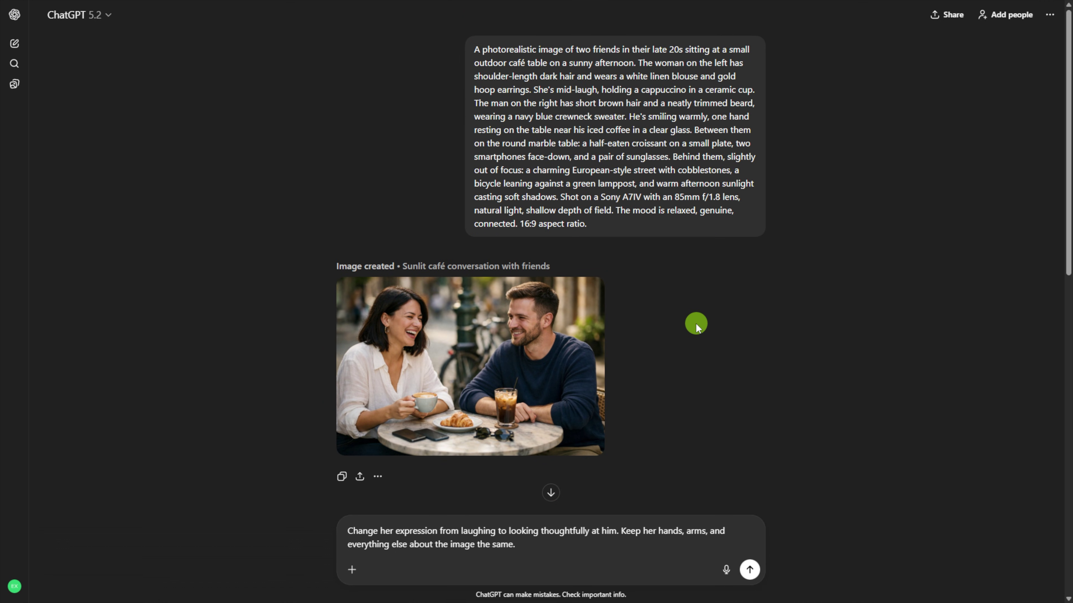
{"action": "left_click", "coordinate": [507, 401]}
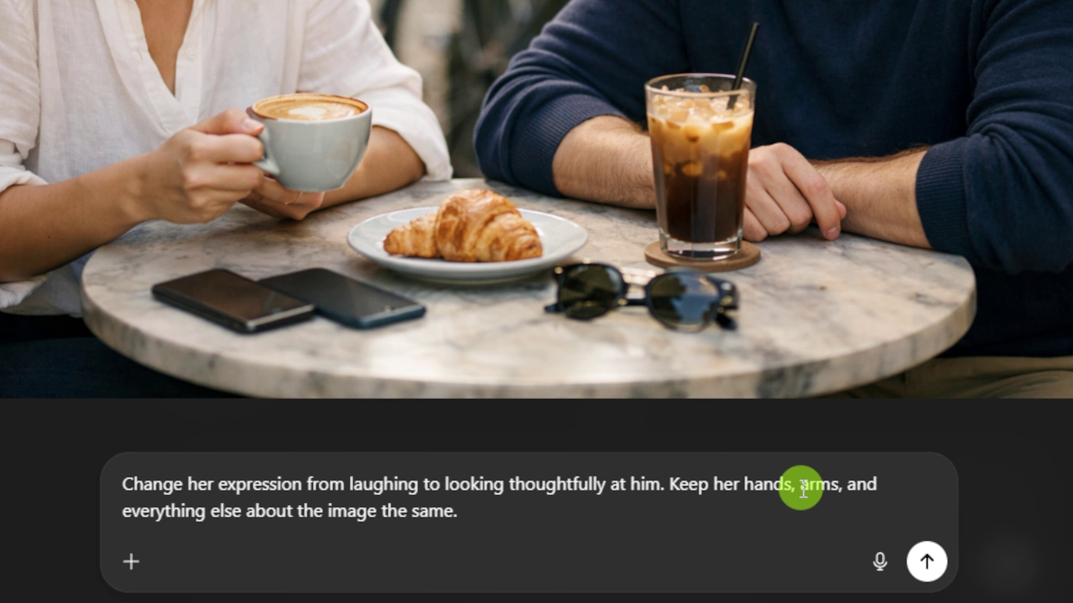
{"action": "left_click_drag", "start_coordinate": [677, 522], "coordinate": [731, 535]}
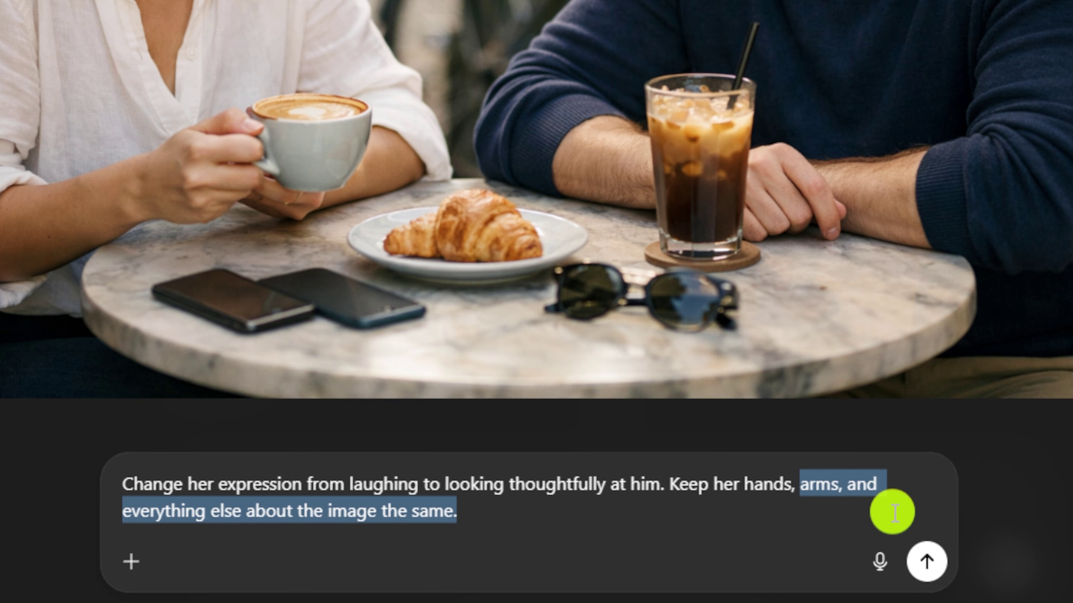
{"action": "type", "text": "and arms exactly where they are in the current image. Only change her facial expression."}
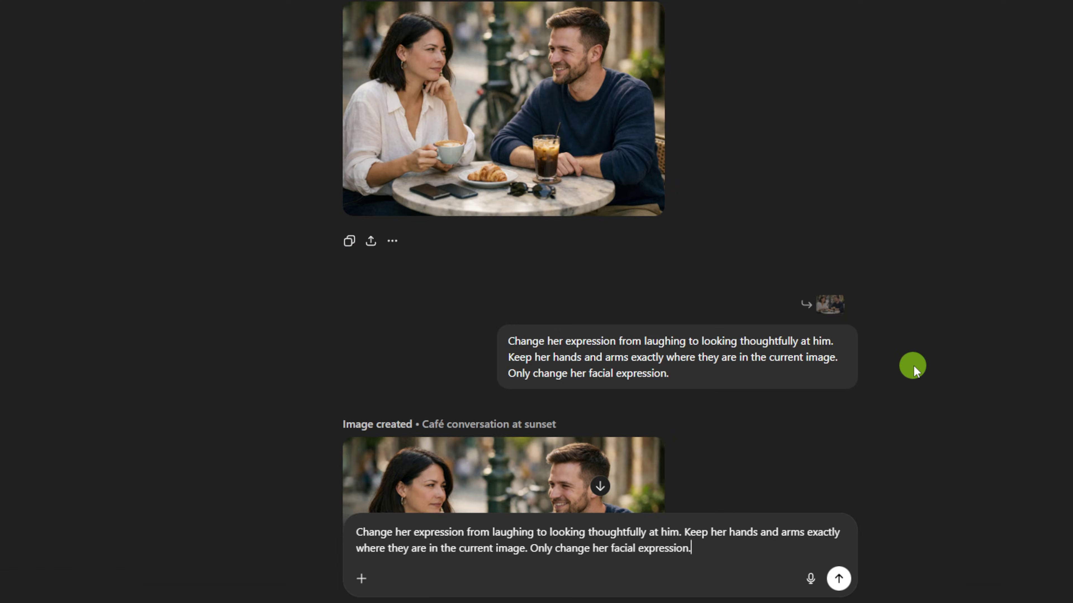
{"action": "scroll", "coordinate": [912, 364], "scroll_direction": "down", "scroll_amount": 5}
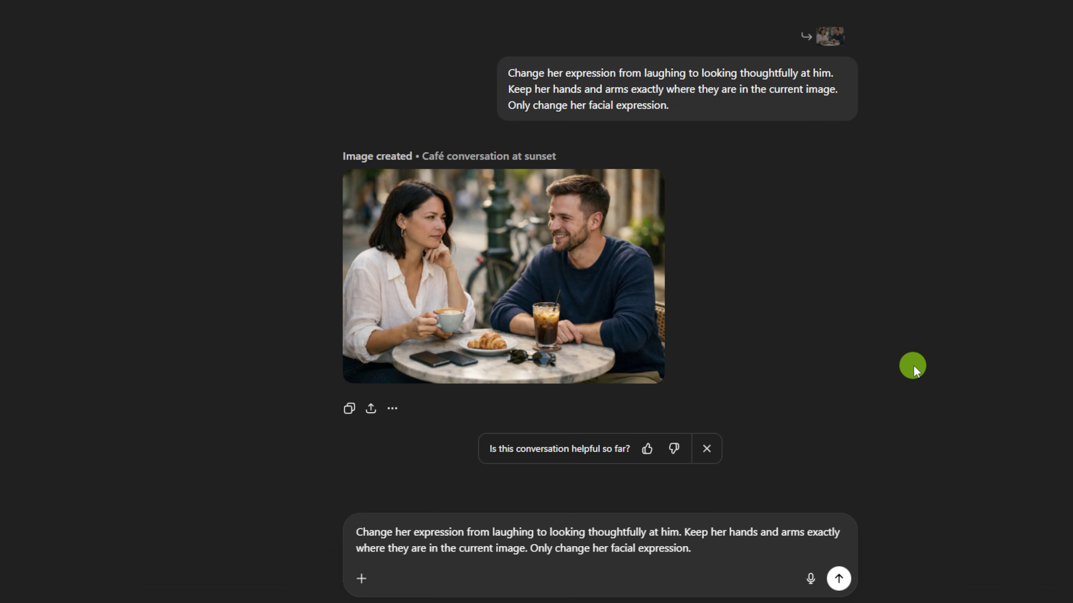
{"action": "left_click", "coordinate": [524, 265]}
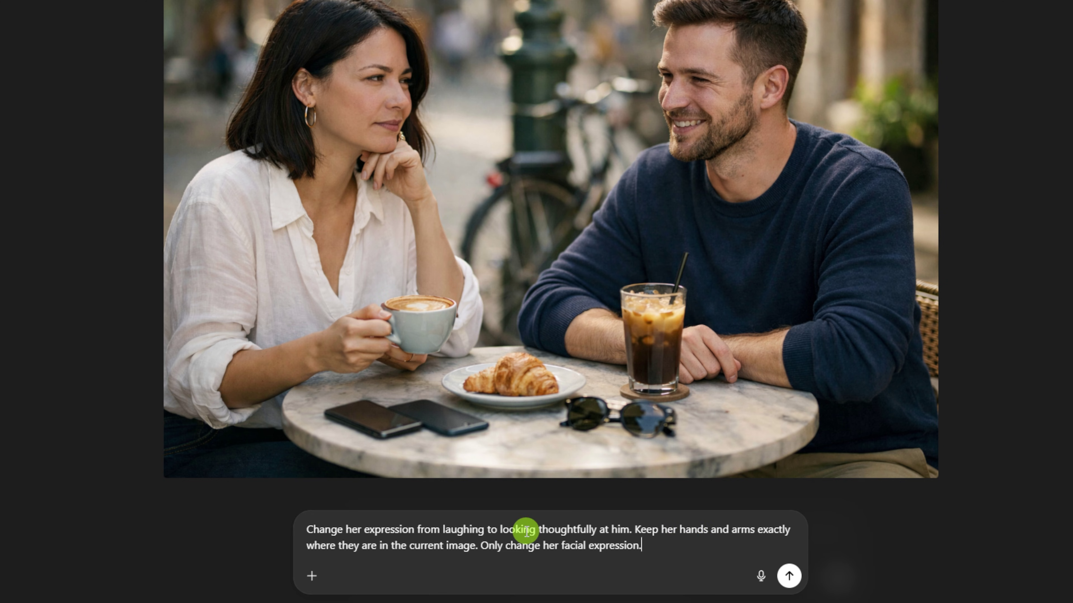
Return to the original laughing image and resubmit the edit with "a neutral expression" in place of "looking thoughtfully at him"
{"action": "left_click_drag", "start_coordinate": [538, 530], "coordinate": [591, 533]}
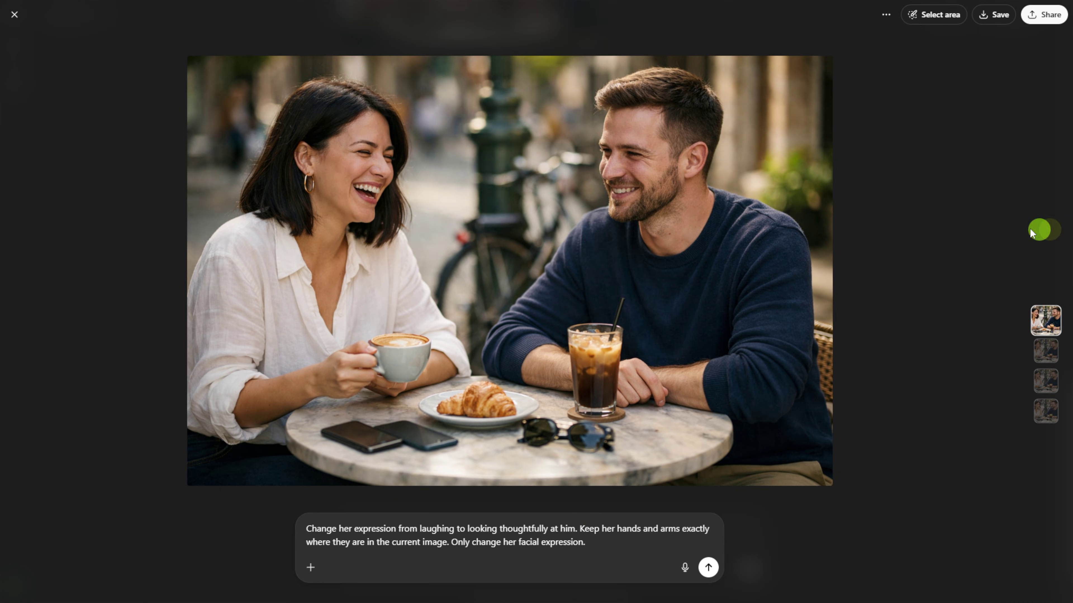
{"action": "left_click_drag", "start_coordinate": [467, 529], "coordinate": [574, 528]}
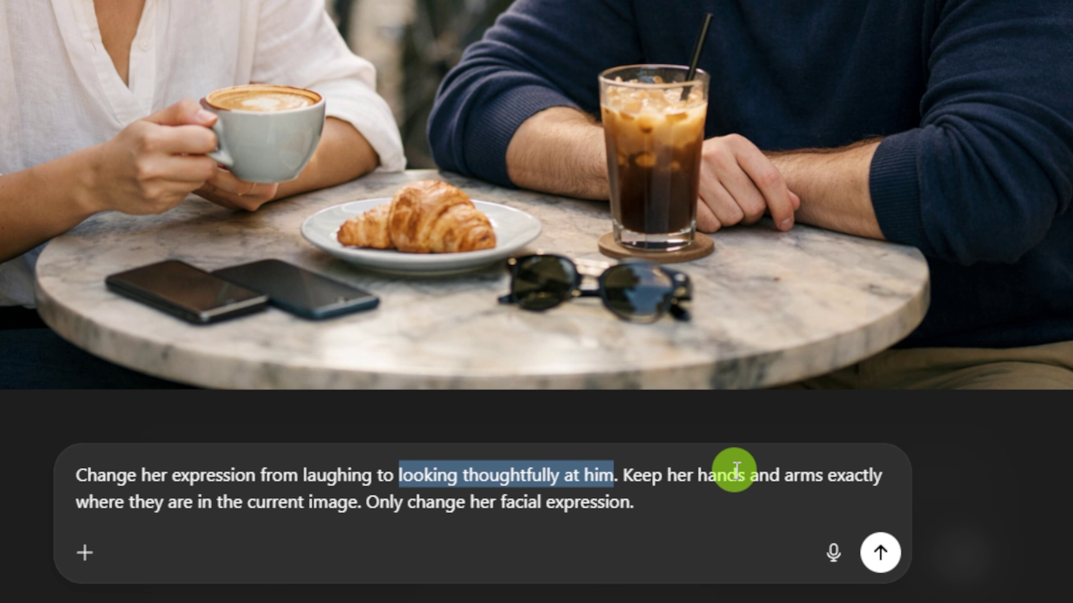
{"action": "type", "text": "a neutral expression"}
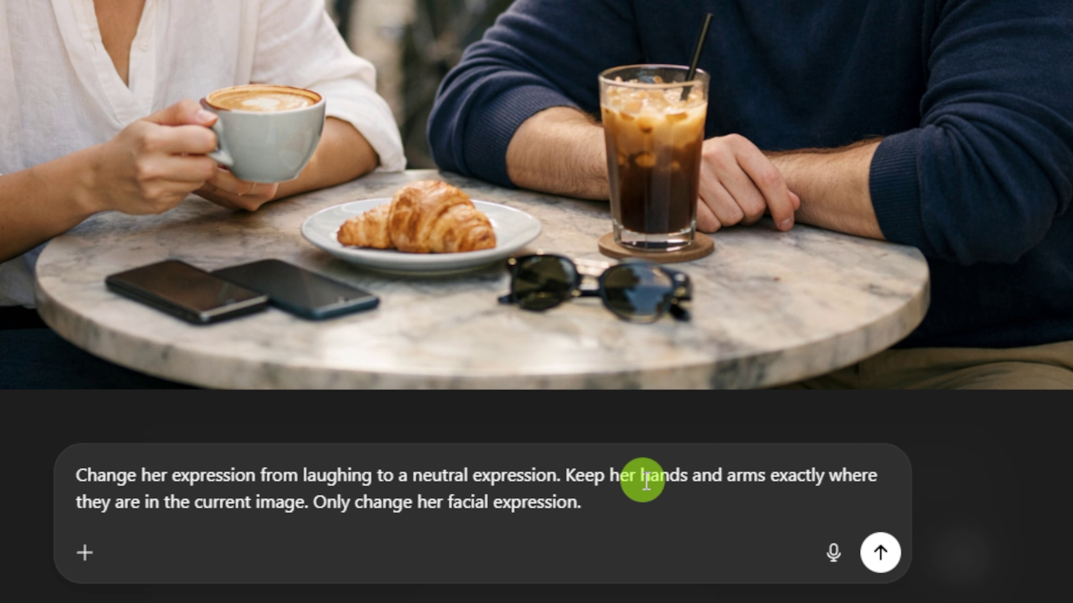
{"action": "left_click", "coordinate": [886, 554]}
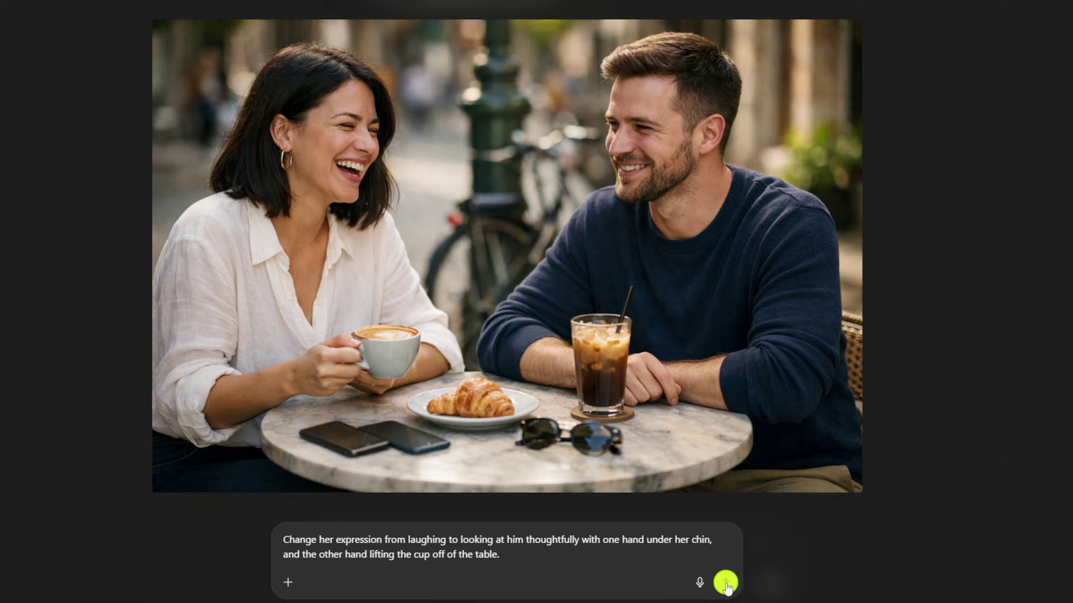
Edit the original image so she looks at him thoughtfully with one hand under her chin and the other lifting the cup off of the table
{"action": "left_click", "coordinate": [725, 584]}
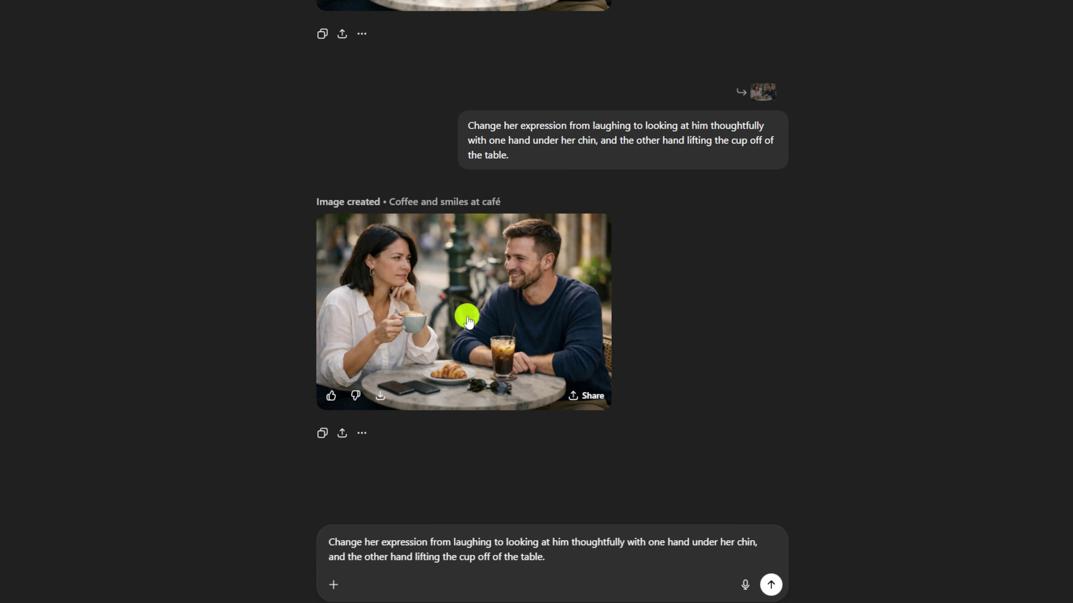
{"action": "left_click", "coordinate": [466, 316]}
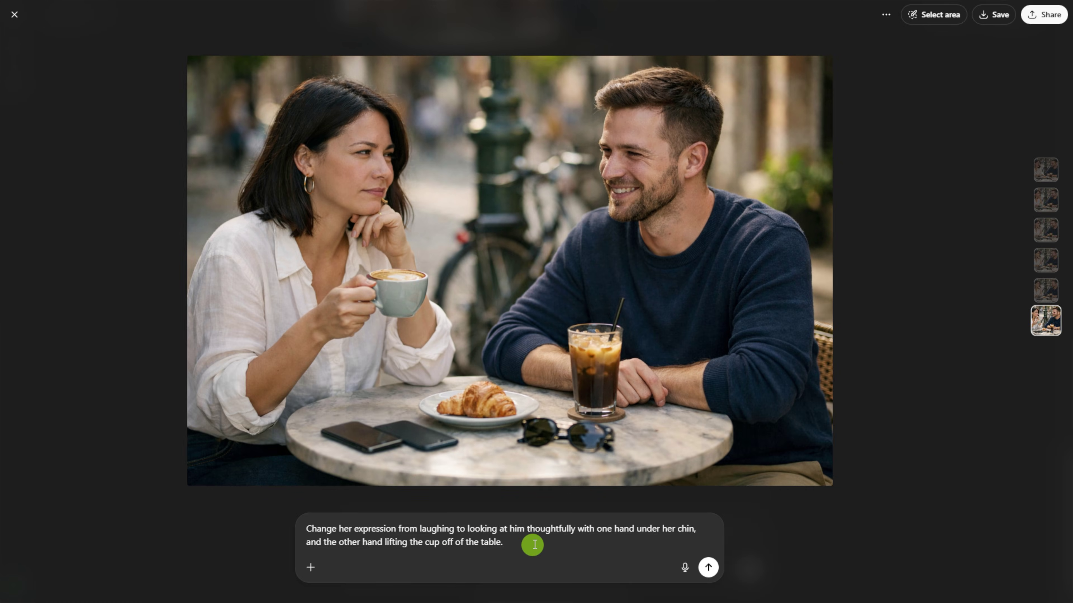
Request the edit "Have him looking at his phone instead of at her" on the version with the lifted cup
{"action": "left_click_drag", "start_coordinate": [528, 544], "coordinate": [296, 515]}
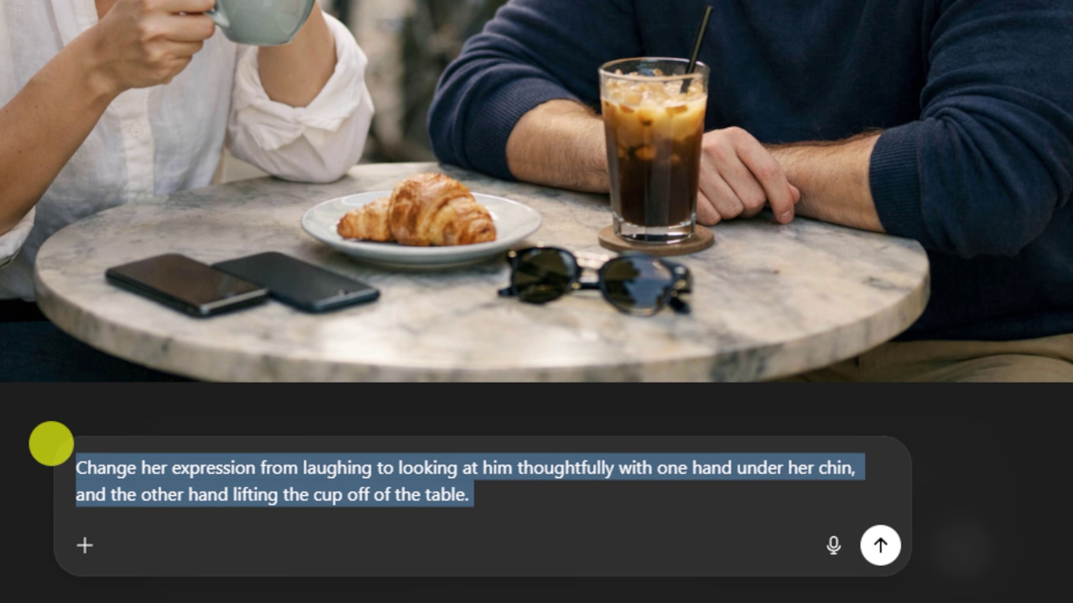
{"action": "key", "text": "BackSpace"}
{"action": "type", "text": "Have him looking at his phone instead of at her"}
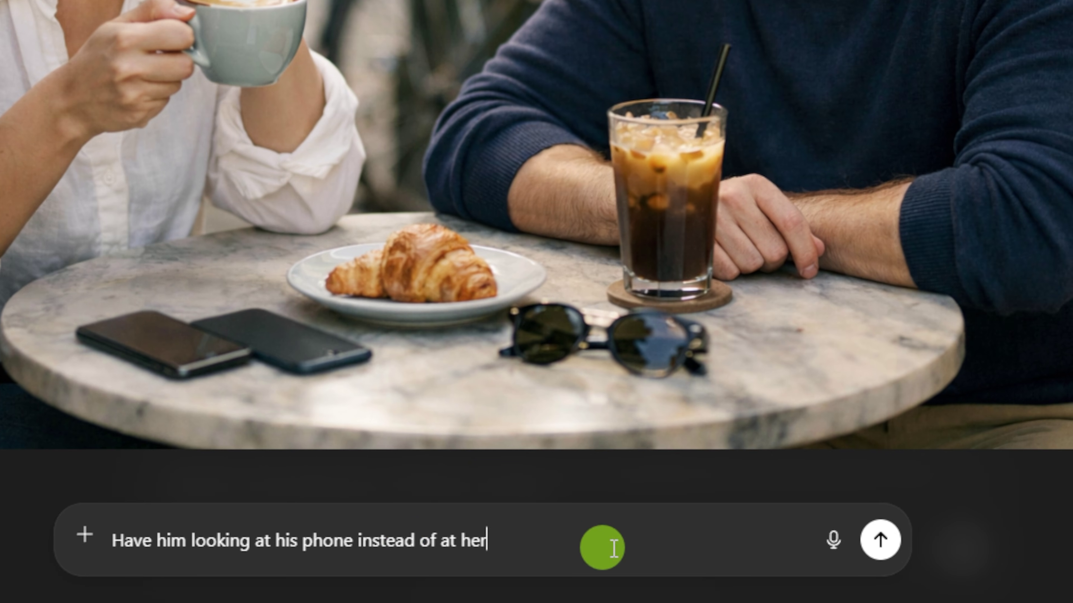
{"action": "left_click", "coordinate": [889, 549]}
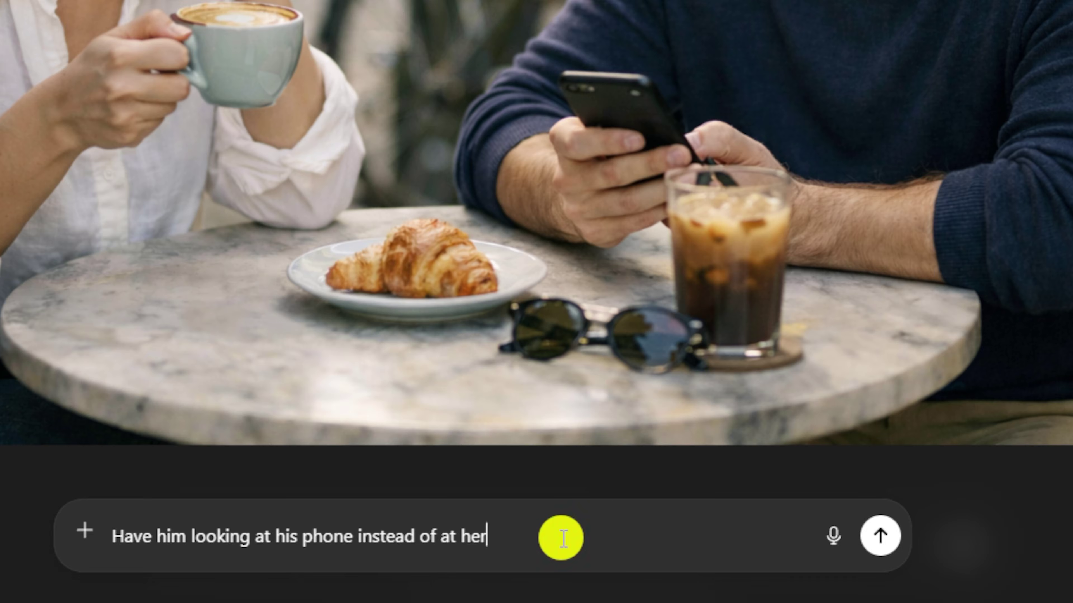
Request the edit "Change her white blouse to a black turtleneck" and compare the result with the white-blouse version at full size
{"action": "key", "text": "ctrl+a"}
{"action": "type", "text": "Change her white blouse to a black turtleneck"}
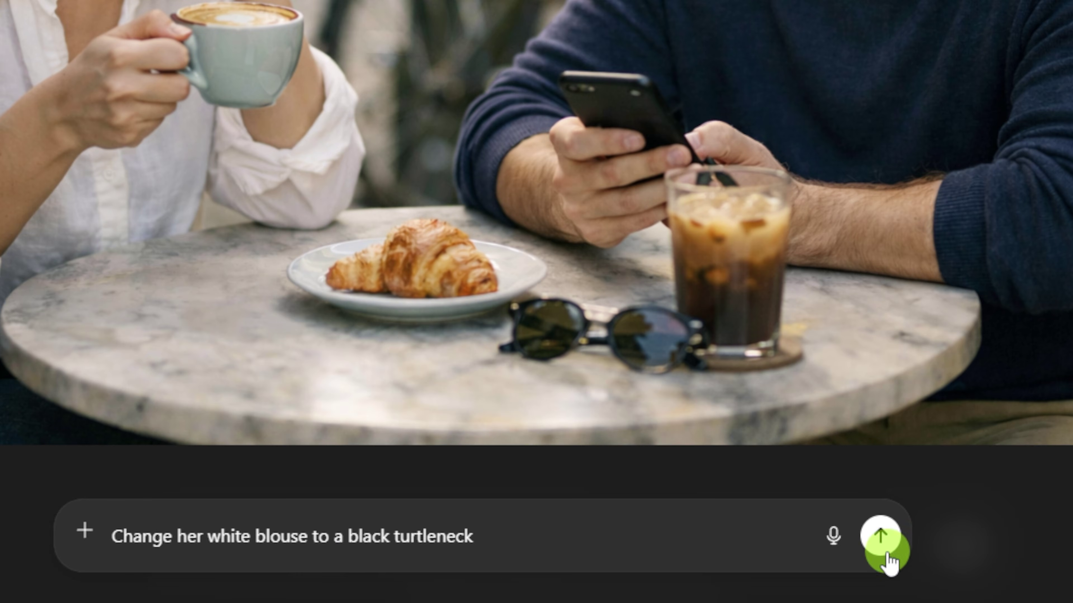
{"action": "left_click", "coordinate": [882, 541]}
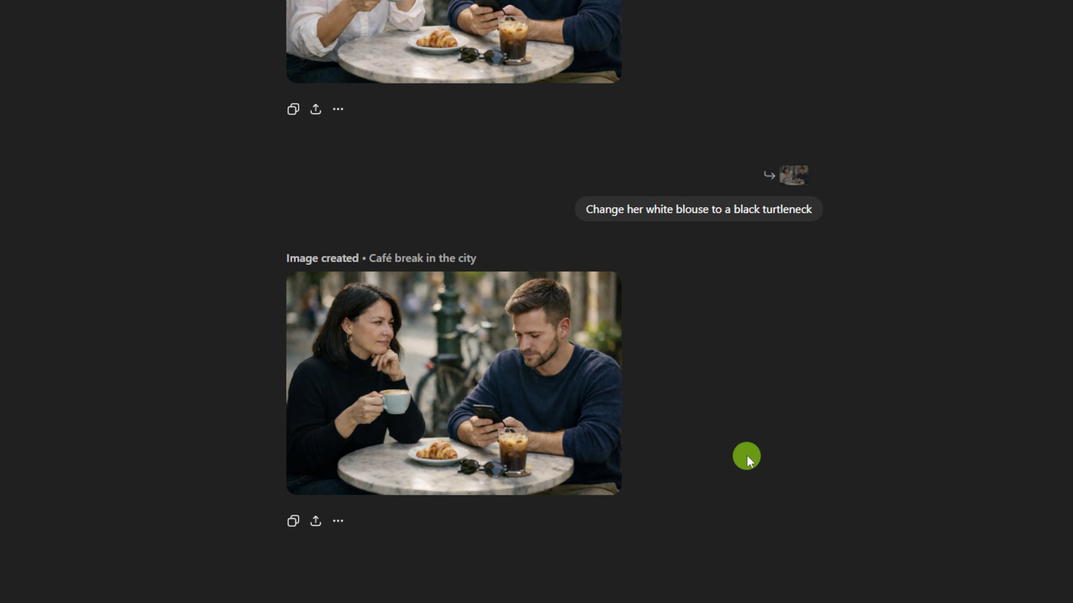
{"action": "scroll", "coordinate": [747, 456], "scroll_direction": "up", "scroll_amount": 5}
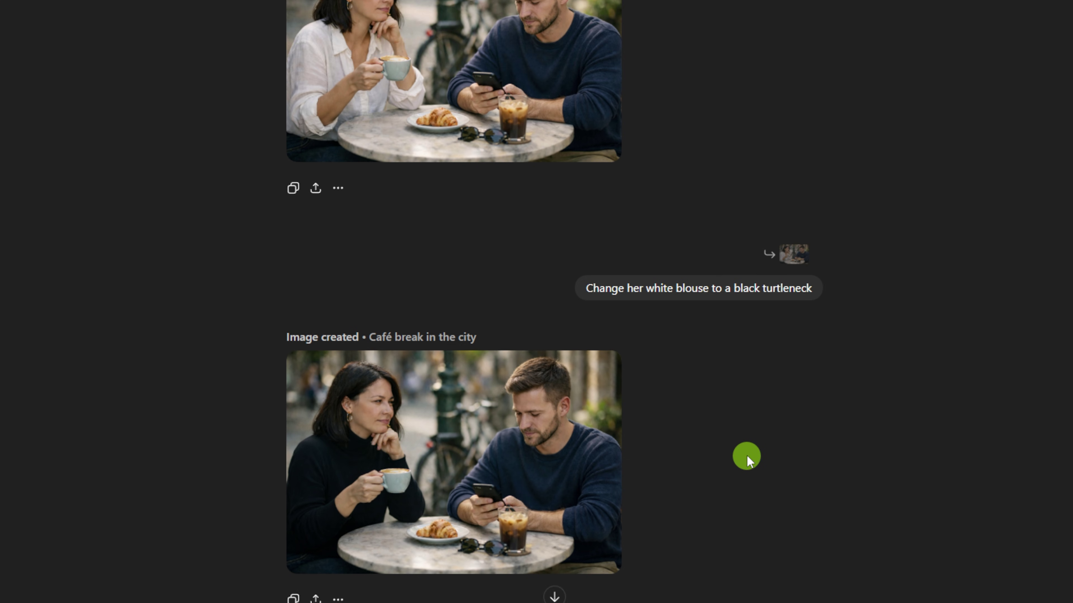
{"action": "scroll", "coordinate": [745, 455], "scroll_direction": "down", "scroll_amount": 2}
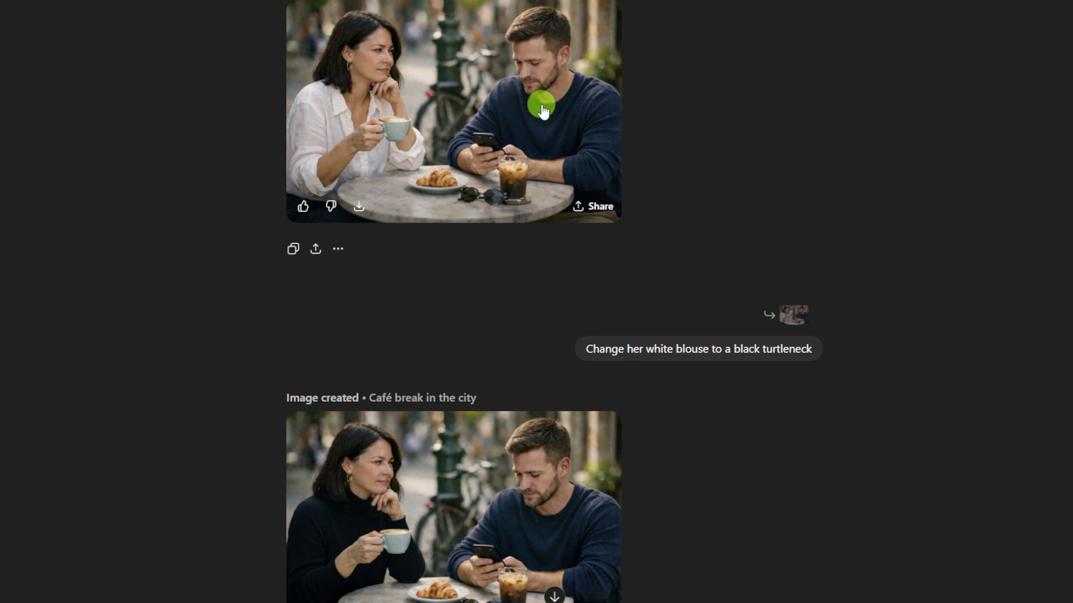
{"action": "left_click", "coordinate": [452, 519]}
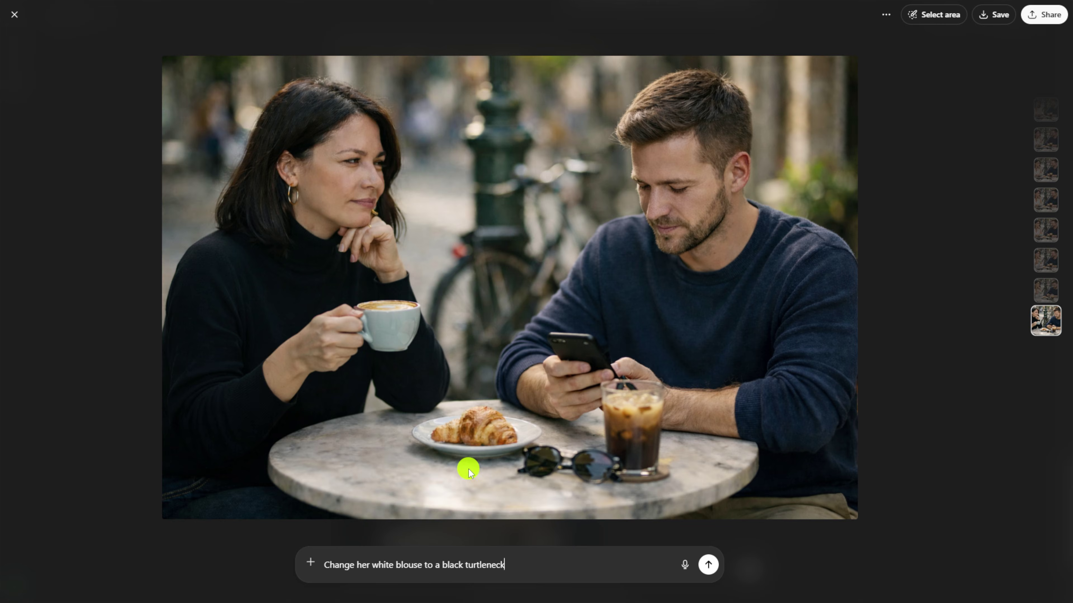
{"action": "left_click", "coordinate": [1051, 294]}
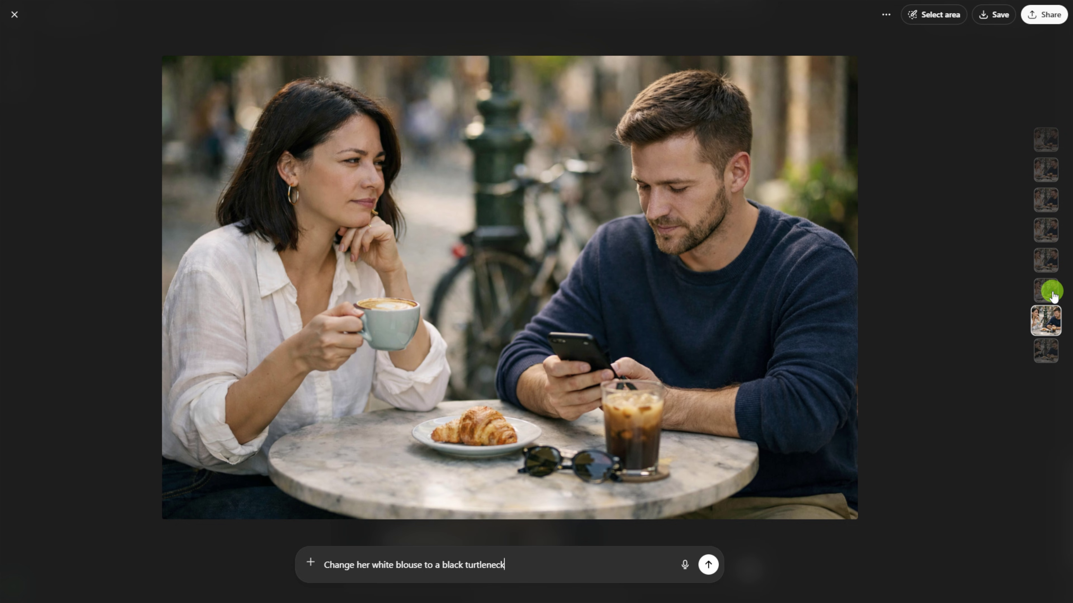
{"action": "left_click", "coordinate": [1042, 352]}
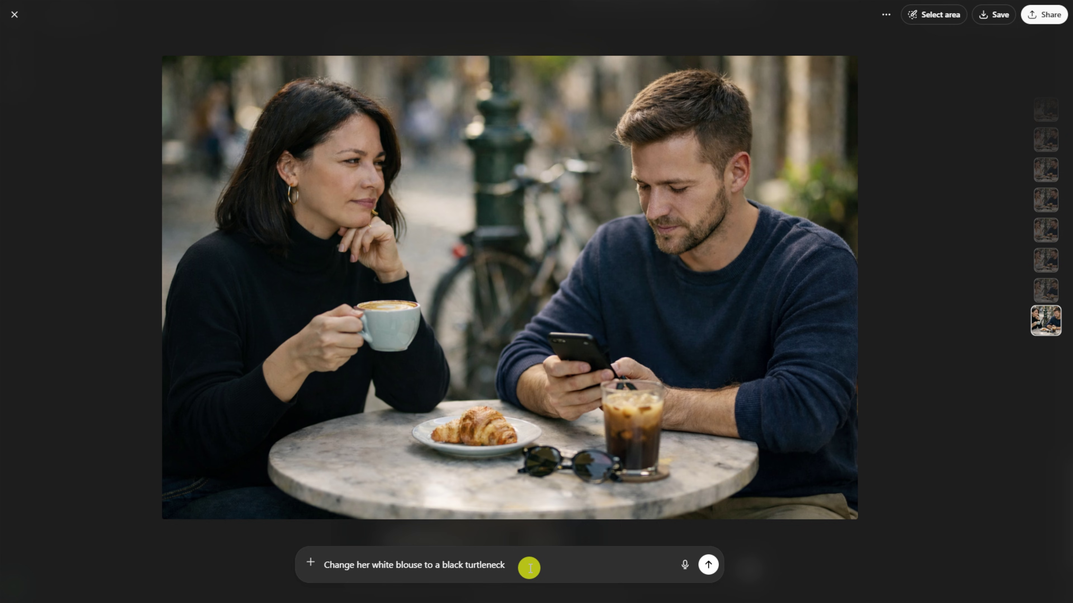
Request the edit "Change her cappuccino to a glass of white wine" on the black-turtleneck version
{"action": "left_click_drag", "start_coordinate": [509, 566], "coordinate": [270, 566]}
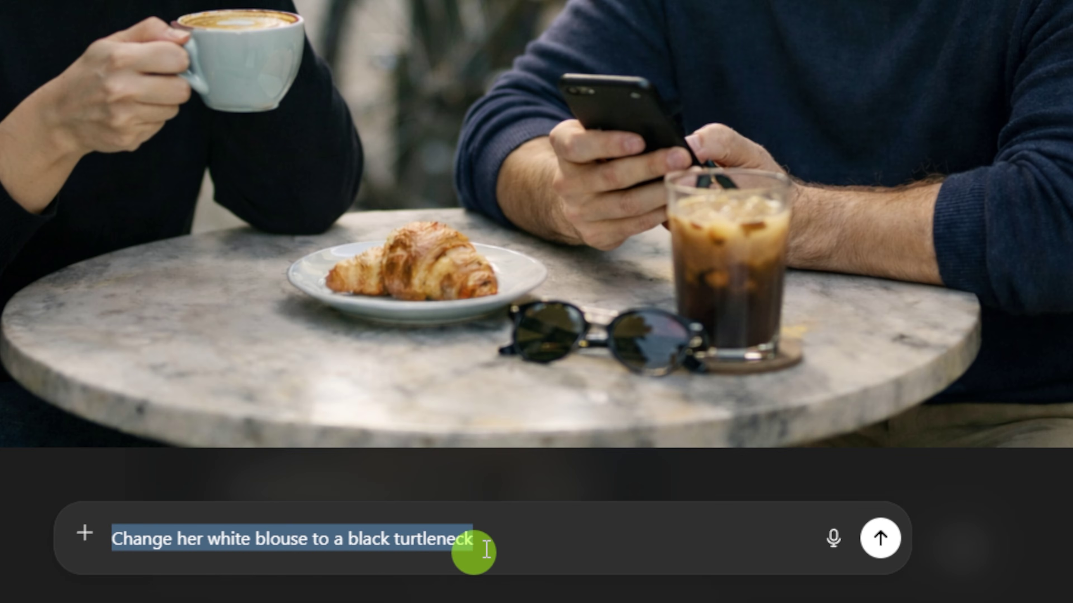
{"action": "type", "text": "Change her cappuccino to a glass of white wine"}
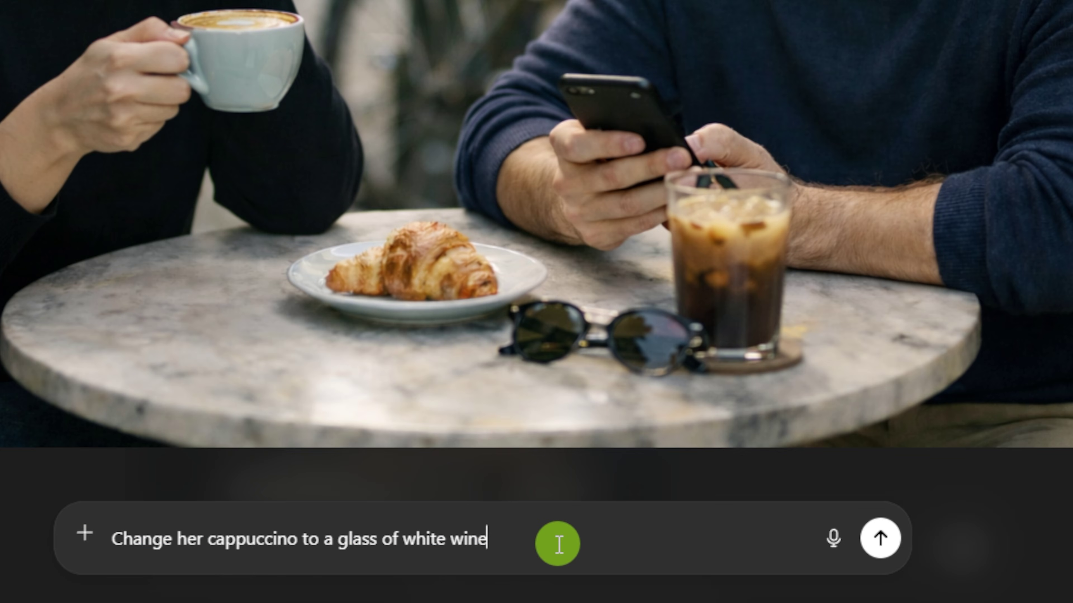
{"action": "left_click", "coordinate": [881, 538]}
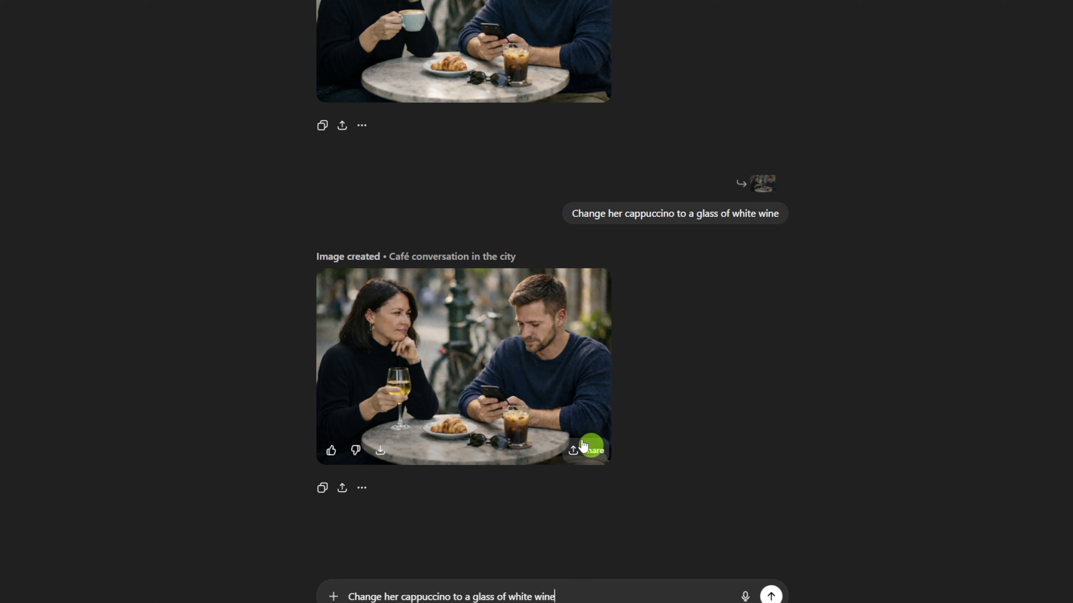
Review all versions at full size from the original café image through the white wine edit, comparing how the people and scene change
{"action": "left_click", "coordinate": [510, 402]}
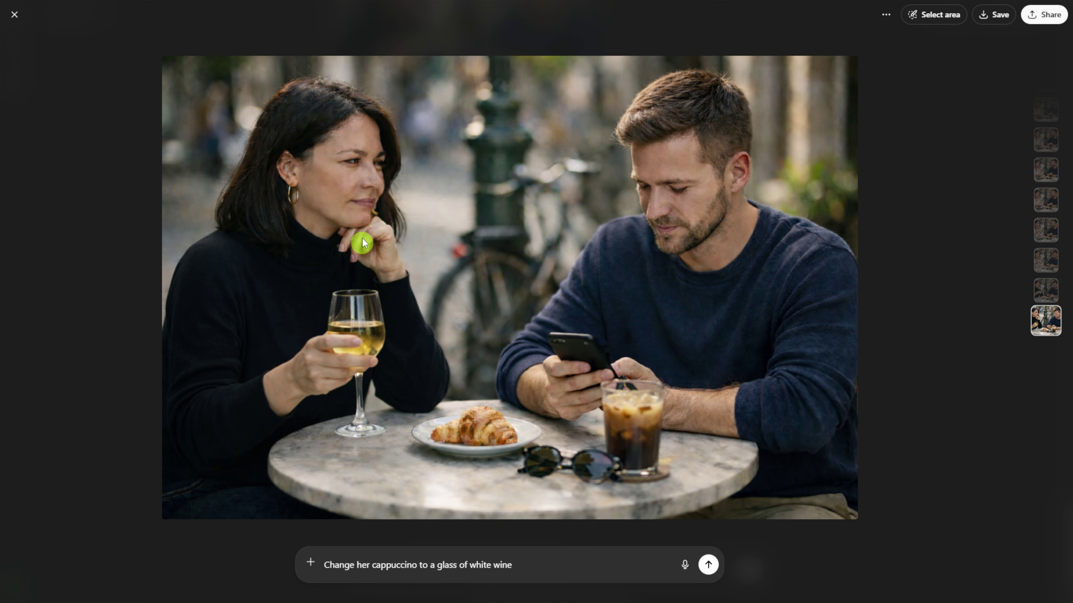
{"action": "scroll", "coordinate": [1043, 371], "scroll_direction": "up", "scroll_amount": 7}
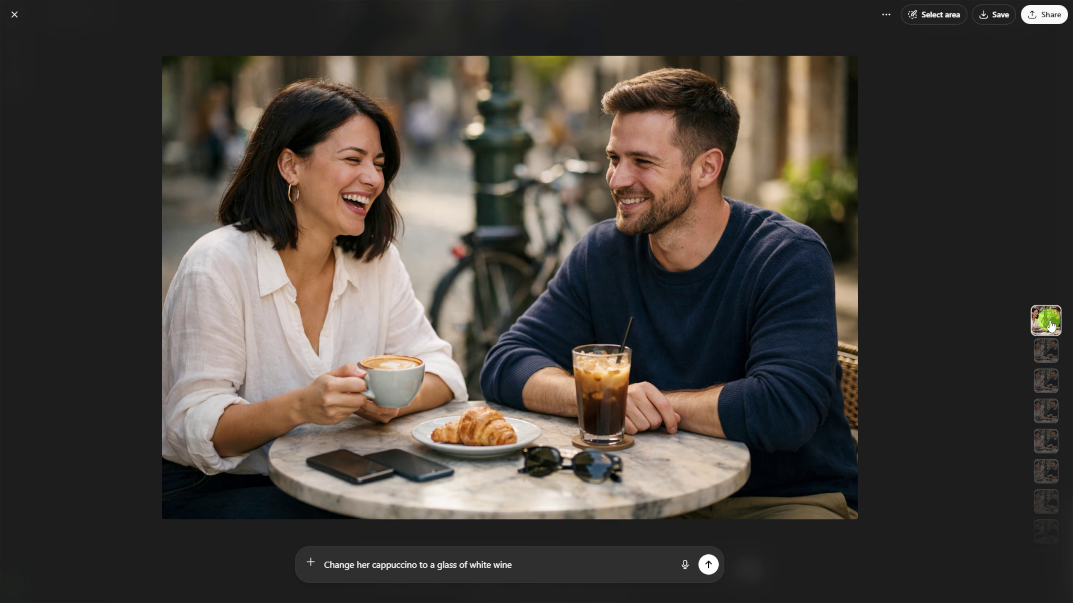
{"action": "scroll", "coordinate": [1050, 326], "scroll_direction": "down", "scroll_amount": 2}
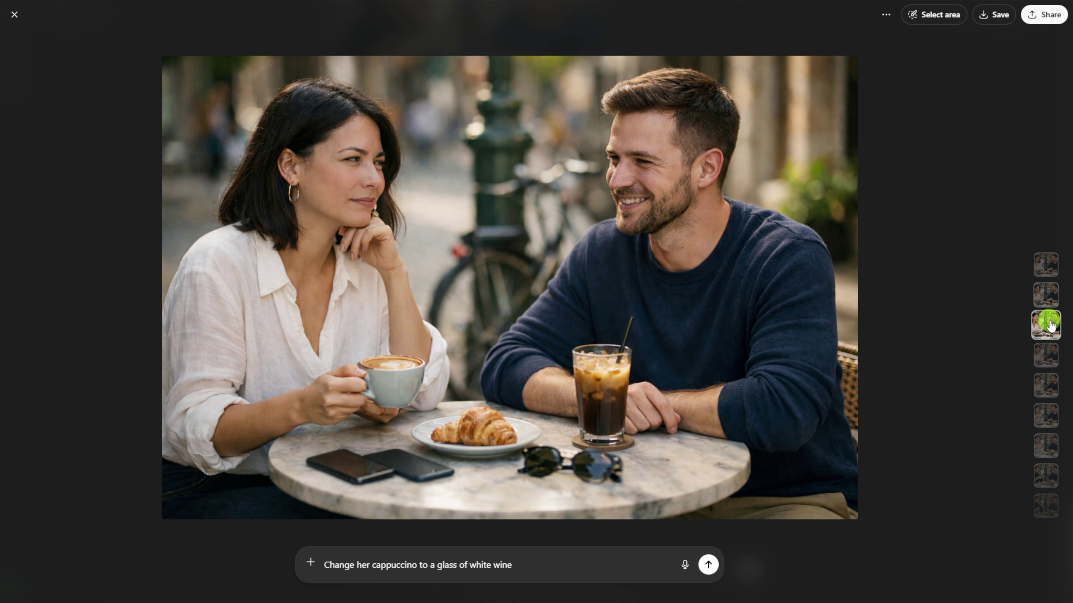
{"action": "scroll", "coordinate": [1051, 326], "scroll_direction": "down", "scroll_amount": 2}
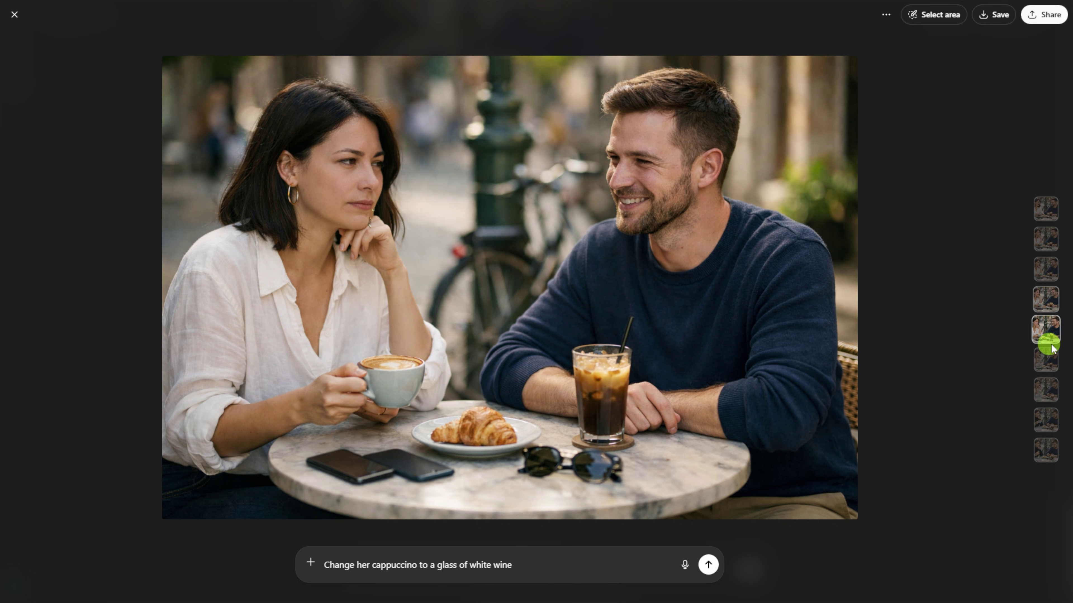
{"action": "left_click", "coordinate": [1047, 359]}
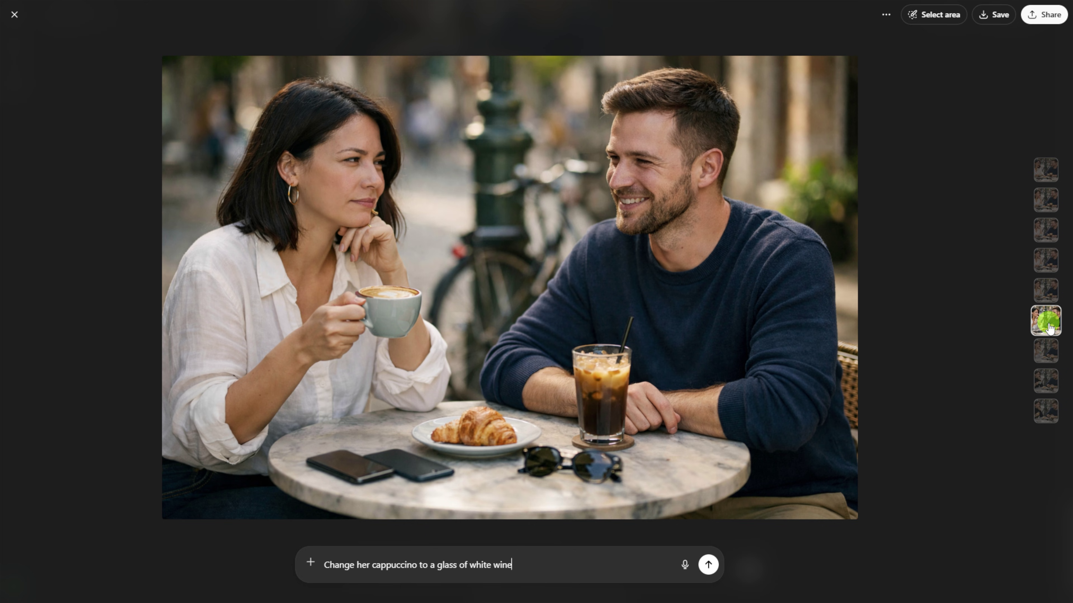
{"action": "scroll", "coordinate": [1047, 329], "scroll_direction": "down", "scroll_amount": 1}
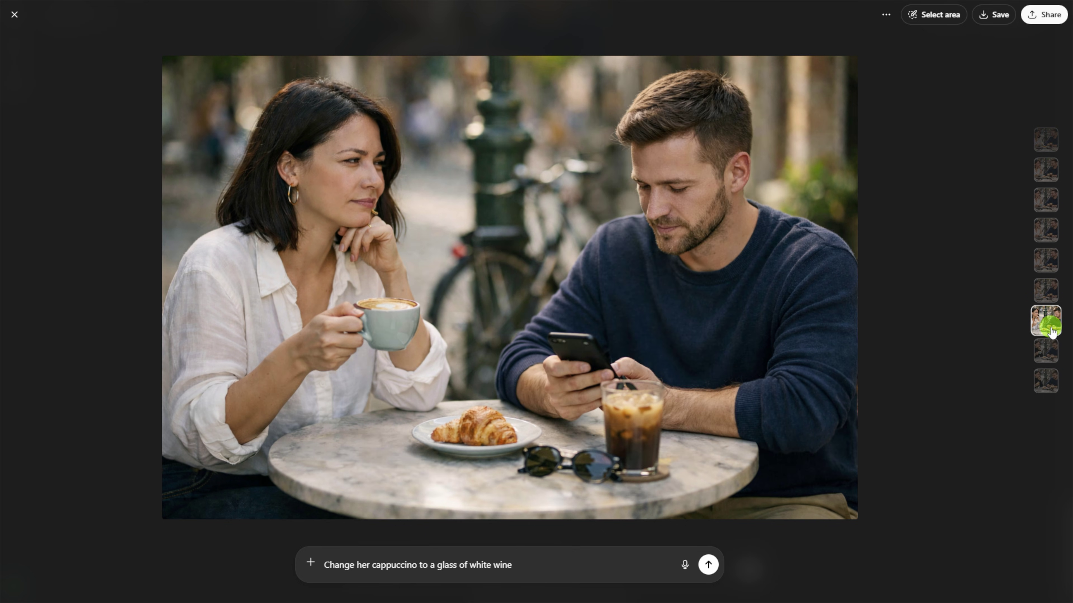
{"action": "scroll", "coordinate": [1051, 355], "scroll_direction": "down", "scroll_amount": 1}
{"action": "scroll", "coordinate": [1049, 355], "scroll_direction": "down", "scroll_amount": 1}
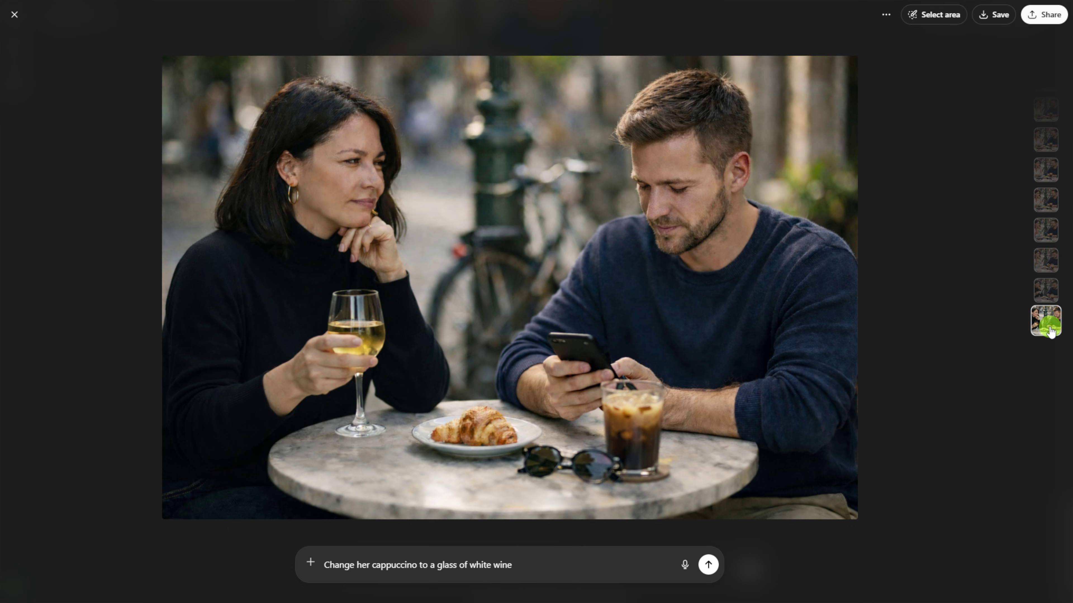
{"action": "left_click", "coordinate": [1045, 270]}
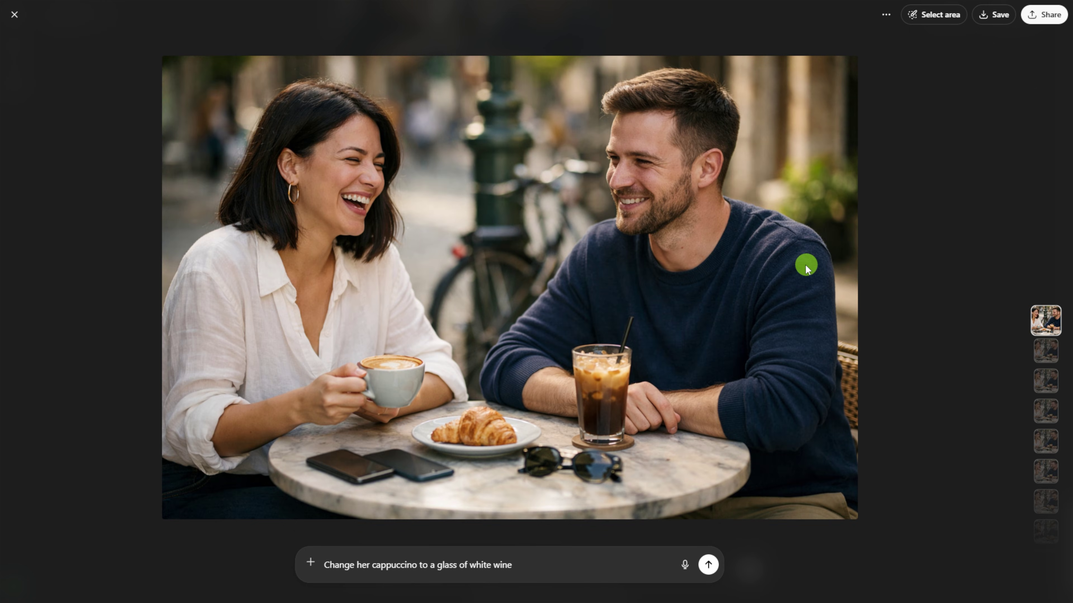
{"action": "key", "text": "Down"}
{"action": "key", "text": "Down"}
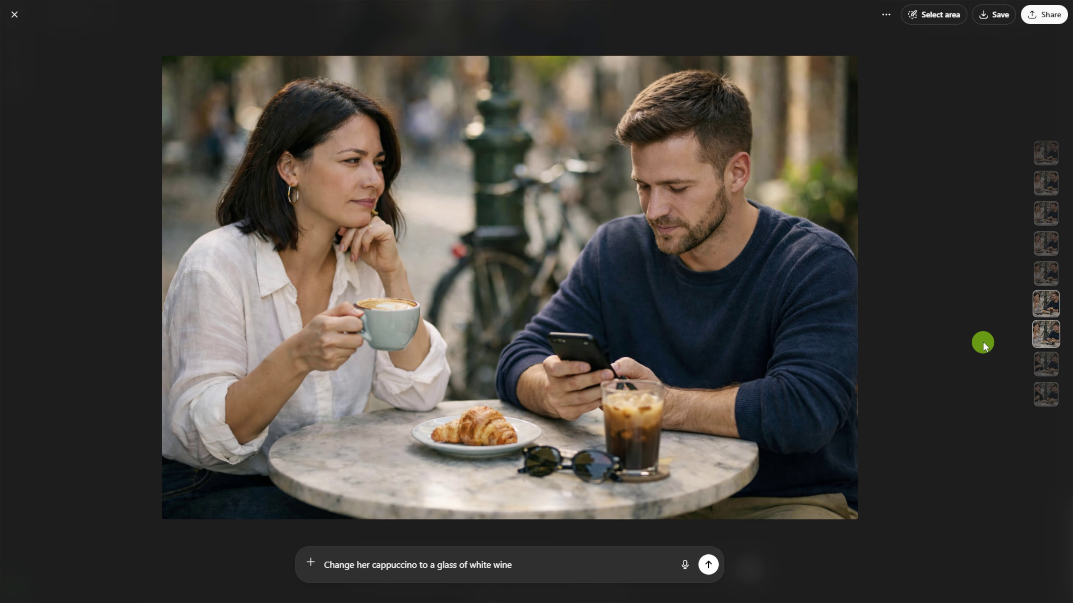
{"action": "key", "text": "Down"}
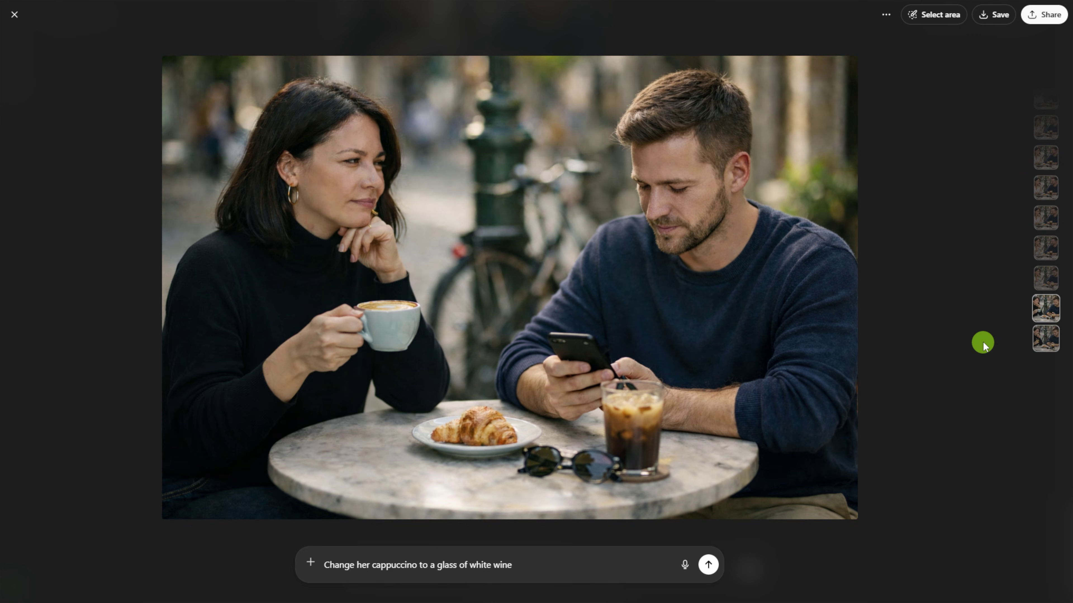
Go through the café scene versions again at full size, from the original image to the white wine edit, comparing the two people's appearance
{"action": "key", "text": "Up"}
{"action": "key", "text": "Down"}
{"action": "key", "text": "Up"}
{"action": "left_click", "coordinate": [1049, 146]}
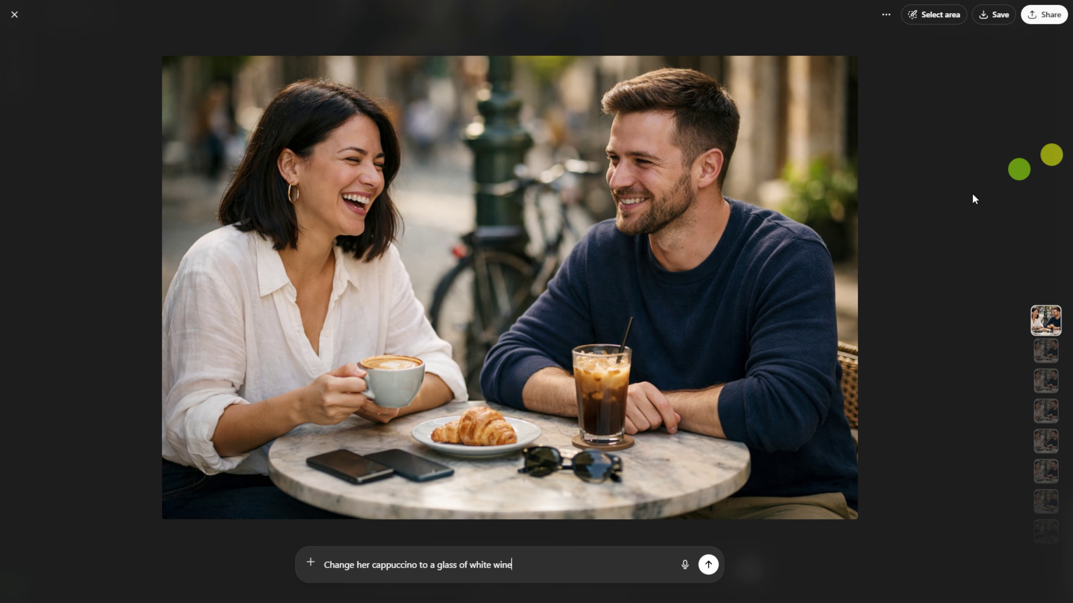
{"action": "key", "text": "Down"}
{"action": "key", "text": "Down"}
{"action": "key", "text": "Down"}
{"action": "key", "text": "Down"}
{"action": "key", "text": "Down"}
{"action": "key", "text": "Down"}
{"action": "key", "text": "Down"}
{"action": "key", "text": "Down"}
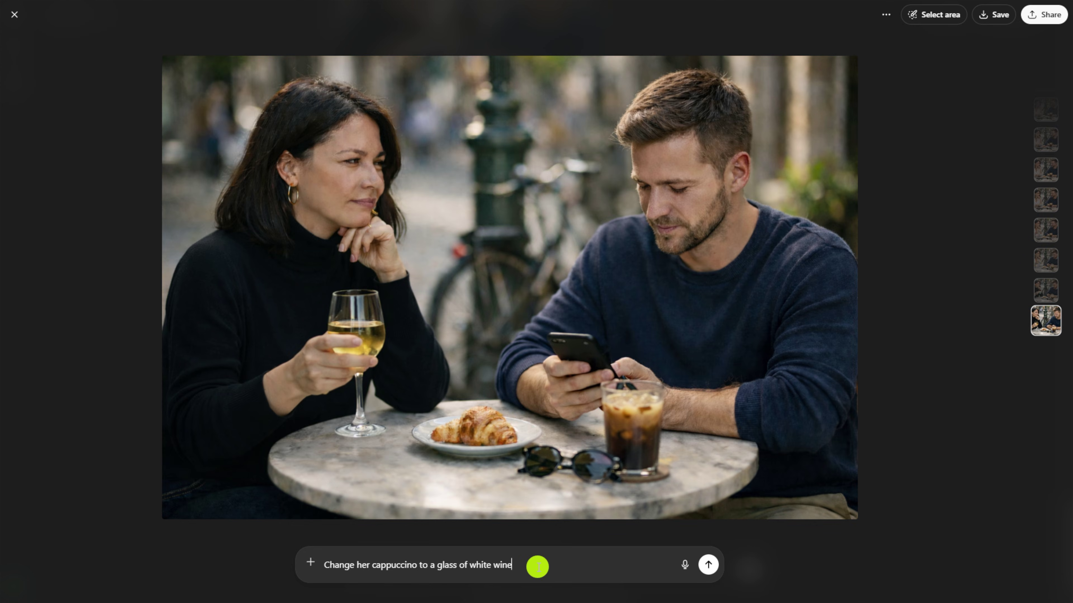
Request the edit "Make it evening with warm string lights glowing overhead" on the white wine version and open the result at full size
{"action": "triple_click", "coordinate": [536, 568]}
{"action": "type", "text": "Make it evening with warm string lights glowing overhead"}
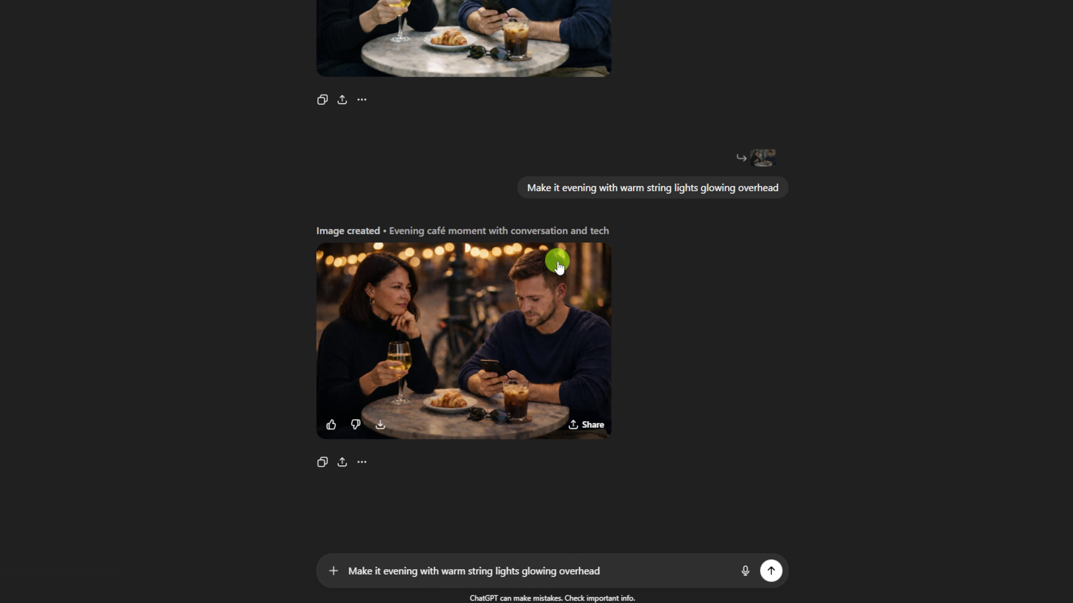
{"action": "left_click", "coordinate": [477, 354]}
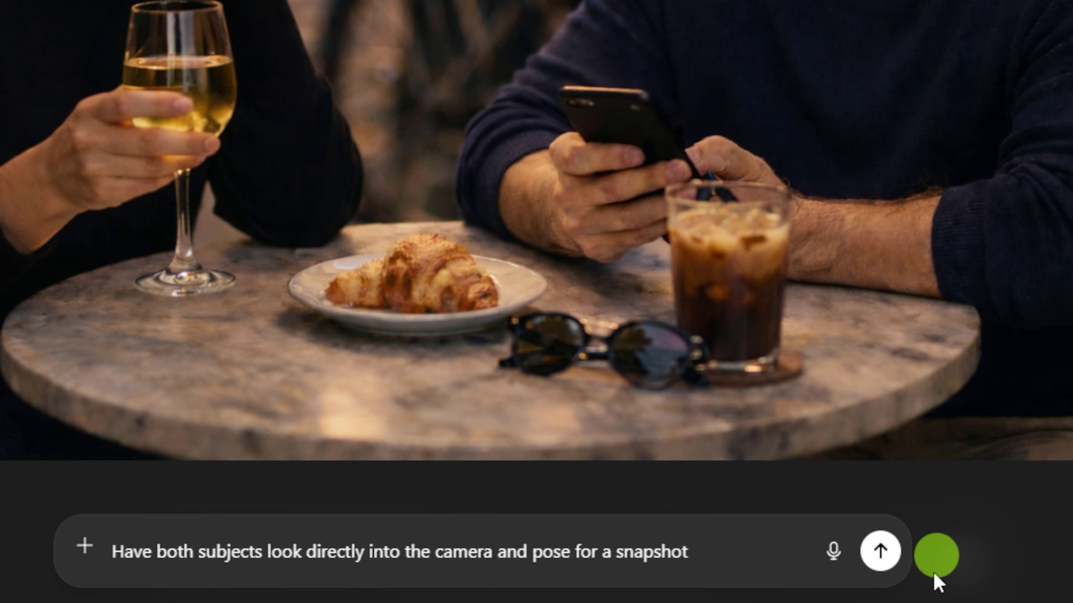
Request the edit "Have both subjects look directly into the camera and pose for a snapshot" and compare the result with earlier versions
{"action": "left_click", "coordinate": [879, 551]}
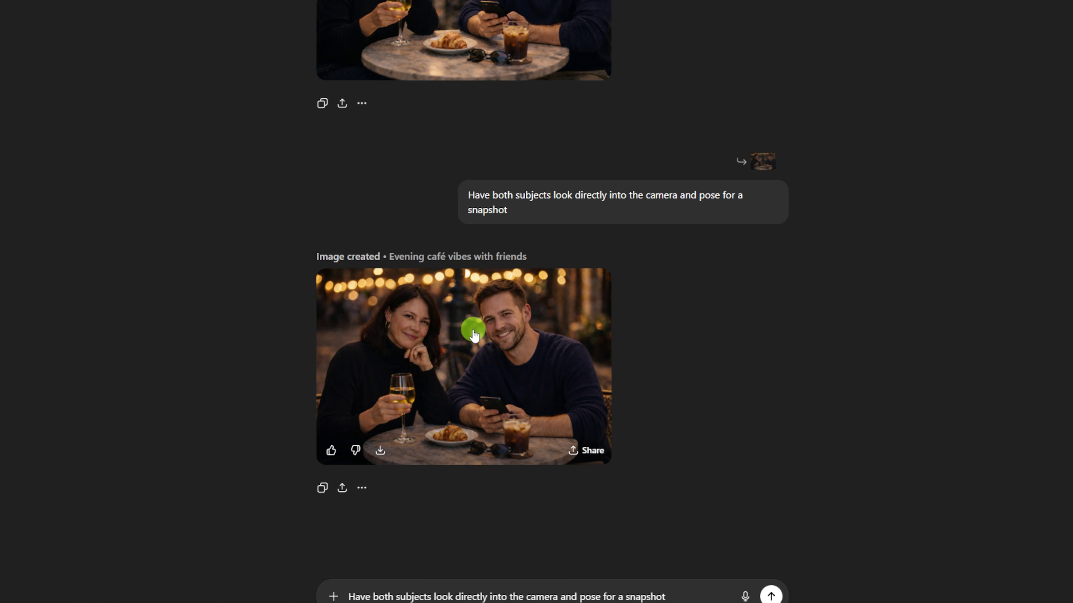
{"action": "left_click", "coordinate": [473, 334]}
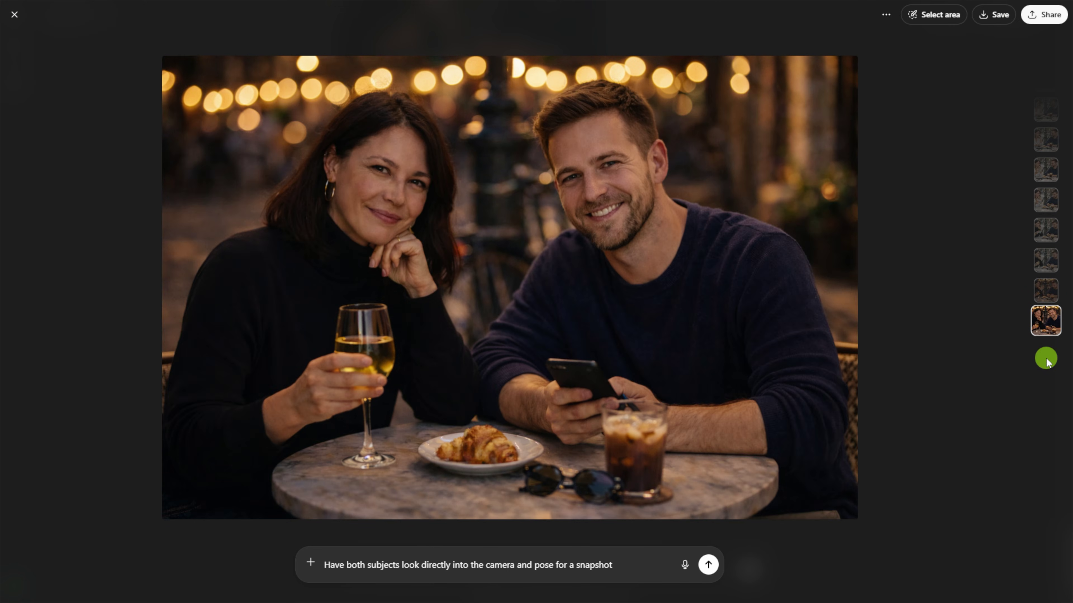
{"action": "left_click", "coordinate": [1050, 296]}
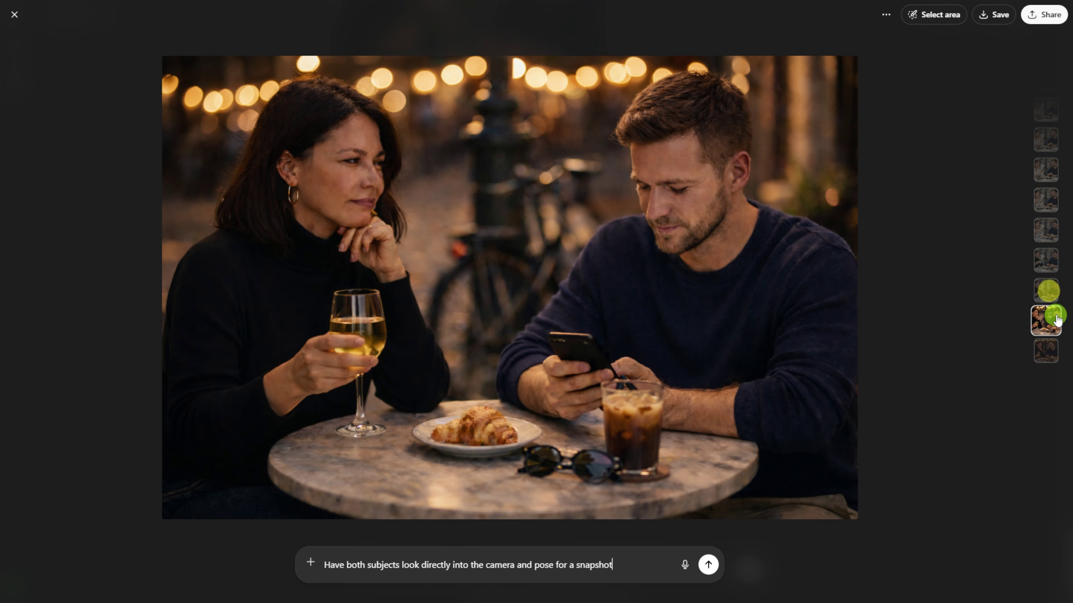
{"action": "left_click", "coordinate": [1043, 353]}
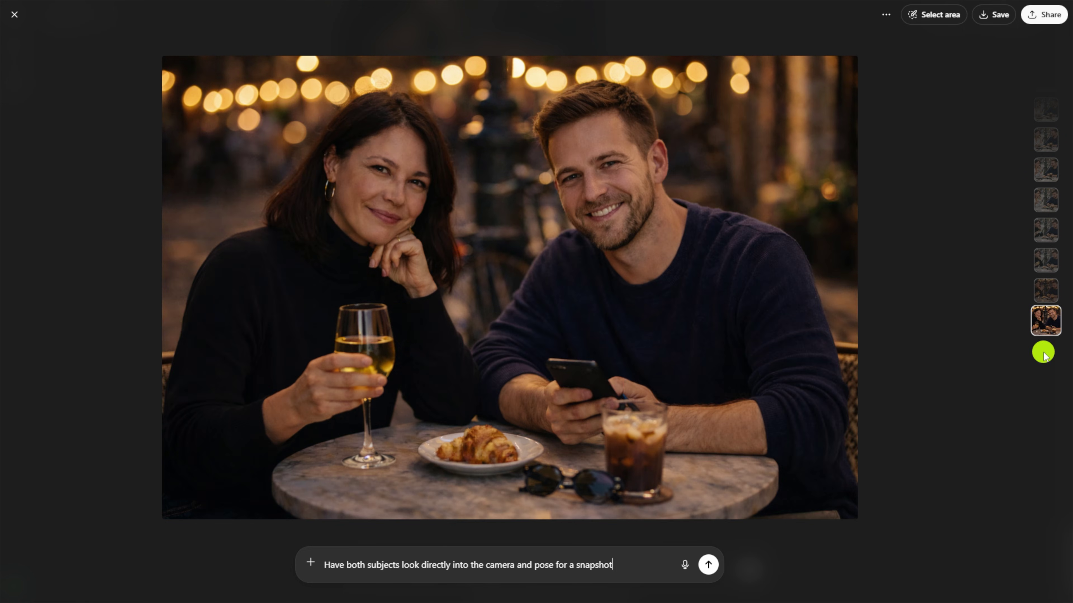
{"action": "scroll", "coordinate": [634, 419], "scroll_direction": "up", "scroll_amount": 1}
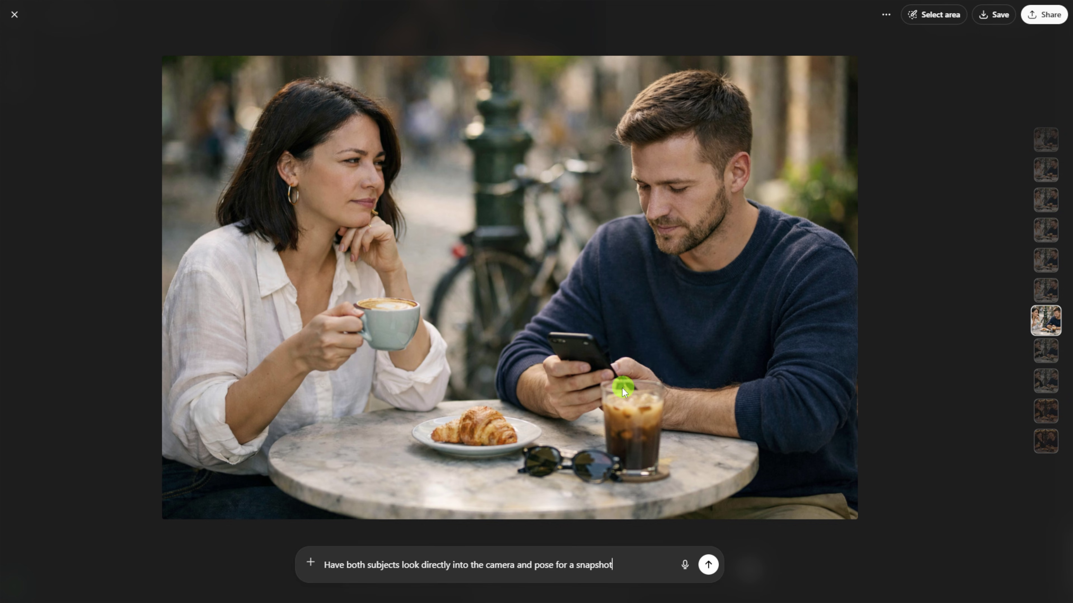
{"action": "scroll", "coordinate": [692, 407], "scroll_direction": "down", "scroll_amount": 1}
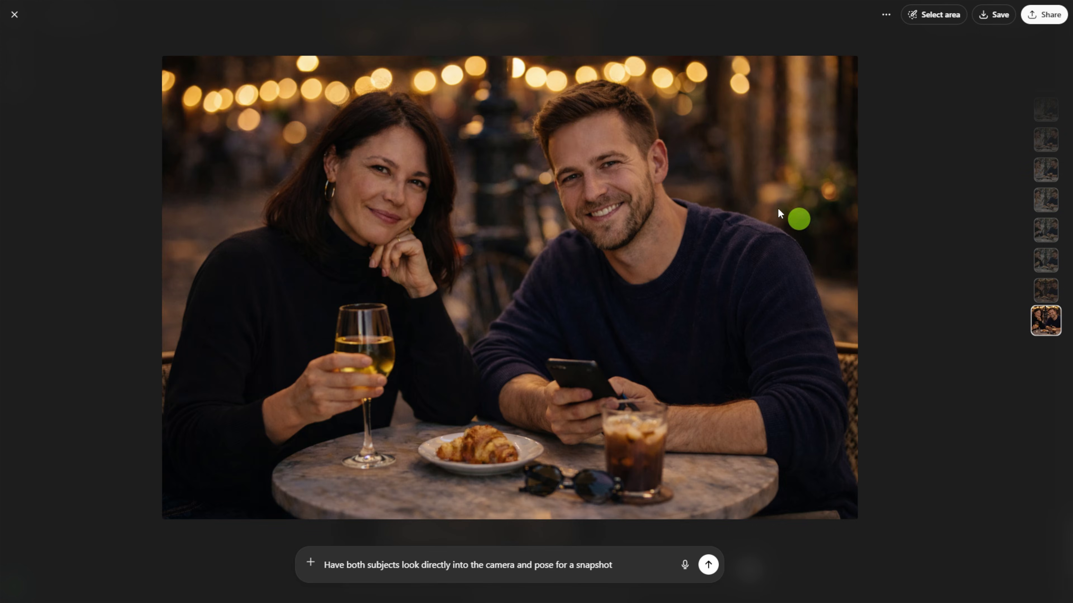
{"action": "left_click", "coordinate": [14, 15]}
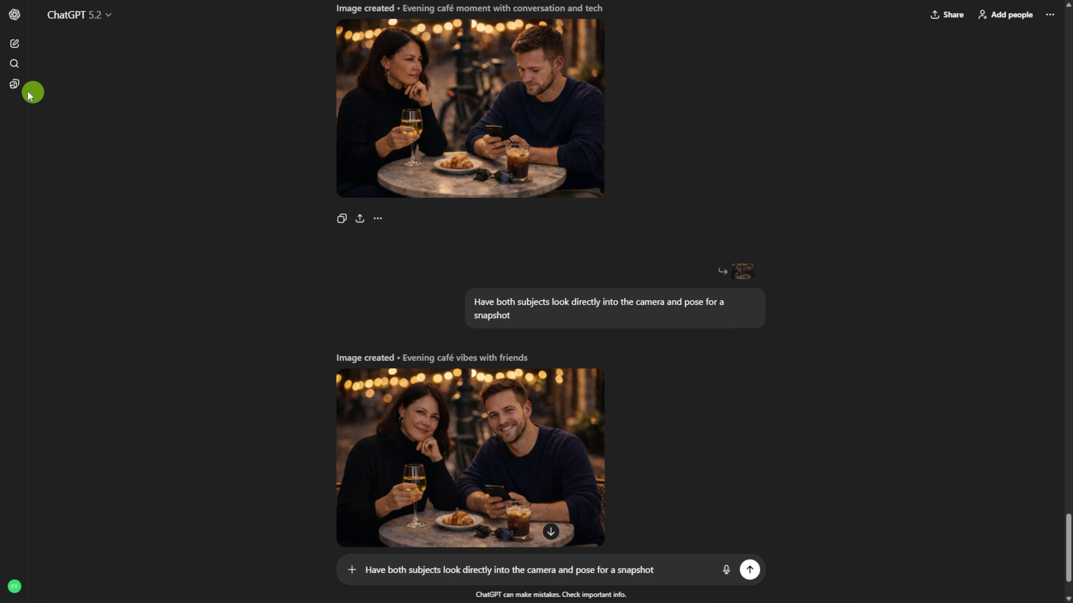
Open the generated images library and browse through the range of previously created images
{"action": "left_click", "coordinate": [16, 85]}
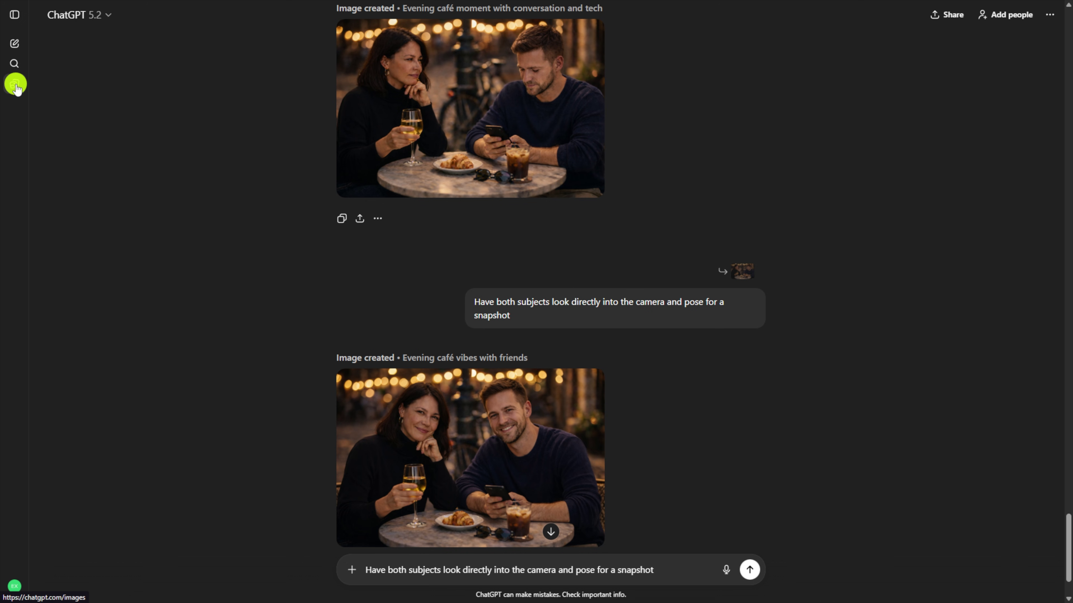
{"action": "scroll", "coordinate": [169, 162], "scroll_direction": "down", "scroll_amount": 5}
{"action": "scroll", "coordinate": [169, 163], "scroll_direction": "down", "scroll_amount": 10}
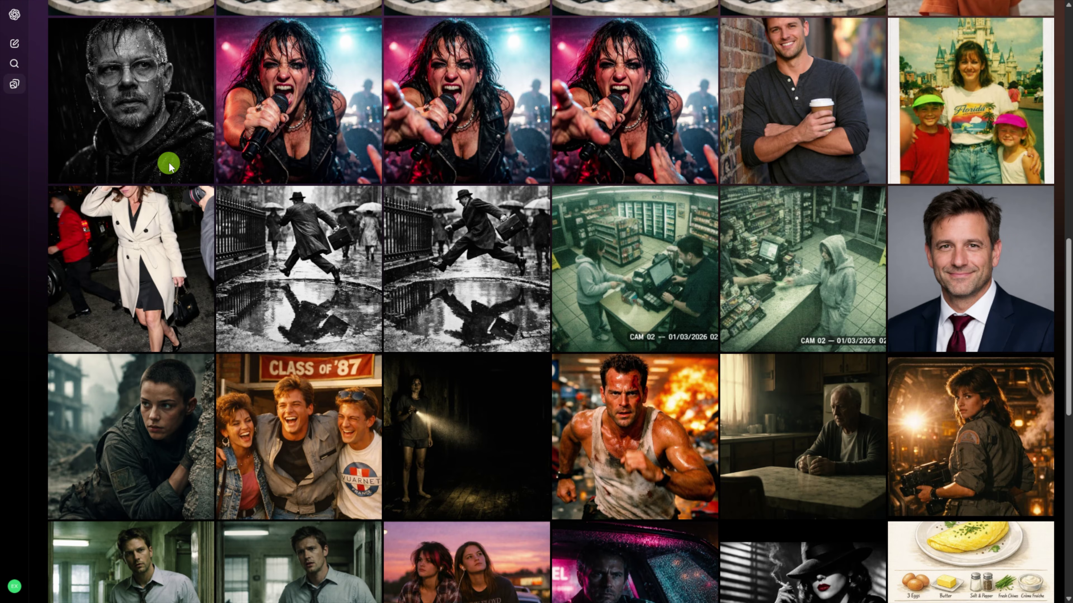
{"action": "scroll", "coordinate": [169, 164], "scroll_direction": "down", "scroll_amount": 3}
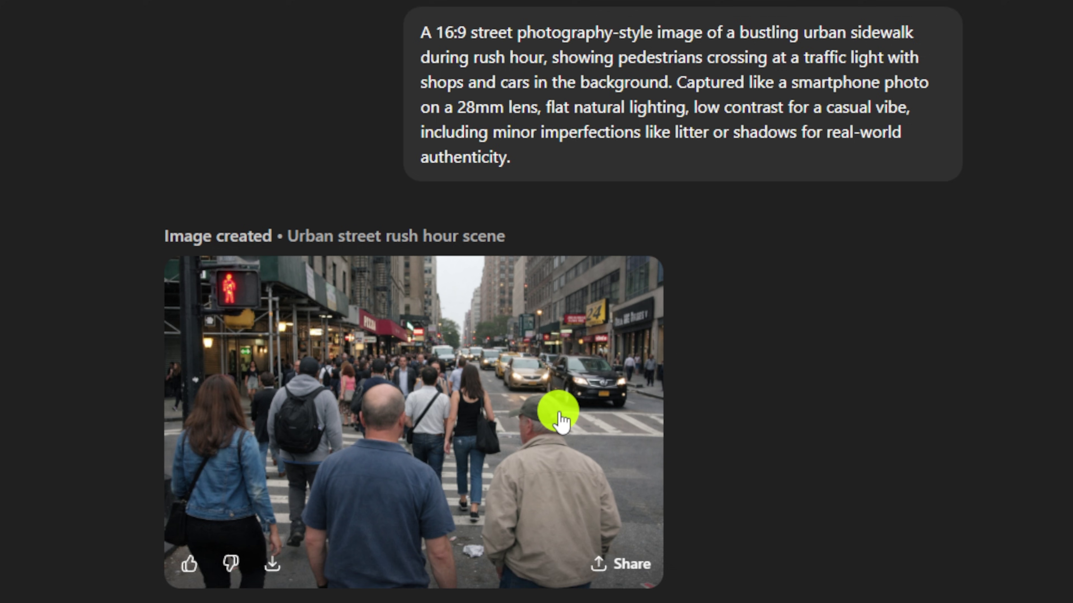
View the rush-hour sidewalk photo and the fresh salad bowl photo at full size, checking them against their prompts
{"action": "left_click", "coordinate": [560, 414]}
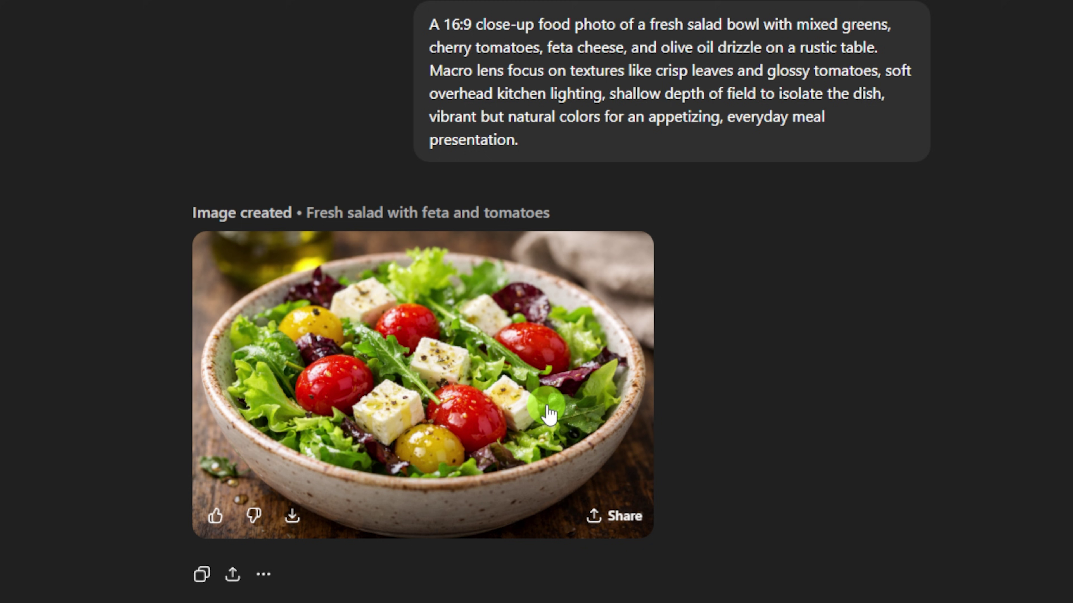
{"action": "left_click", "coordinate": [549, 412]}
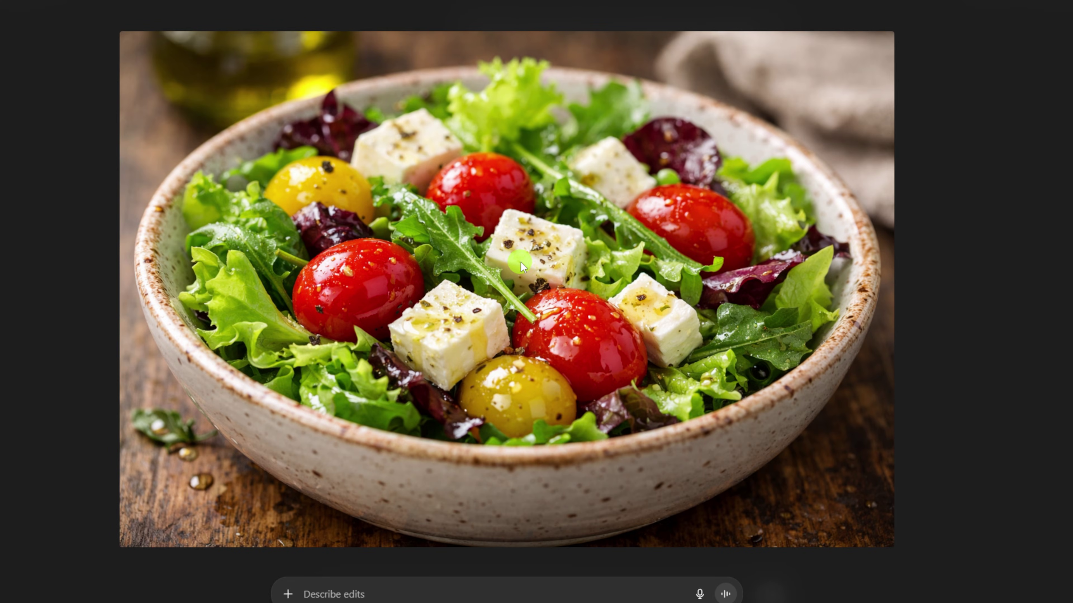
{"action": "left_click", "coordinate": [393, 484]}
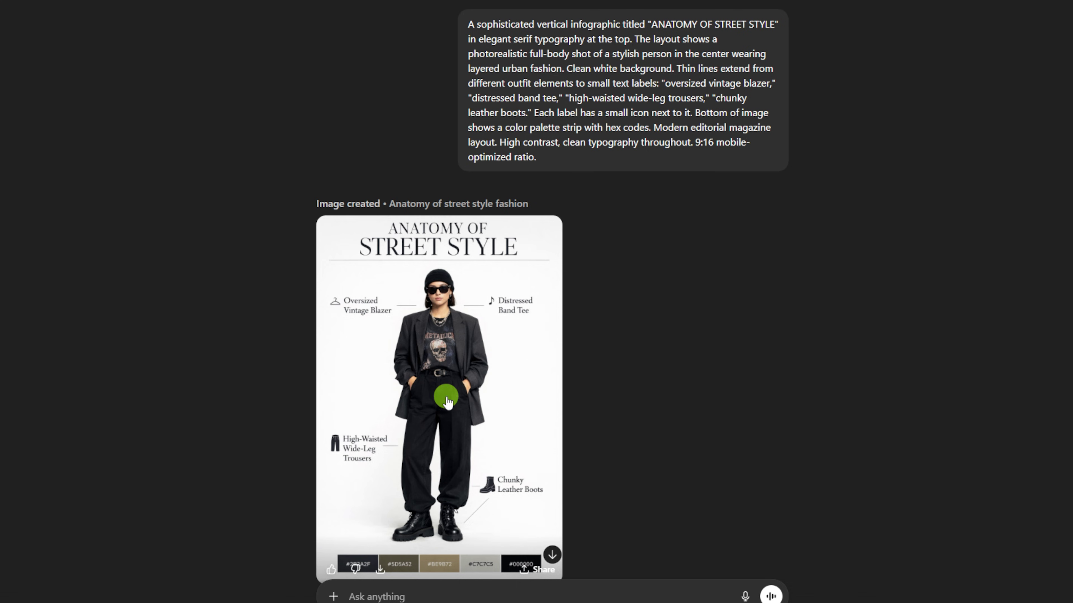
Examine the "ANATOMY OF STREET STYLE" infographic at full size and highlight its prompt's sentence about the color palette strip with hex codes
{"action": "left_click", "coordinate": [516, 384]}
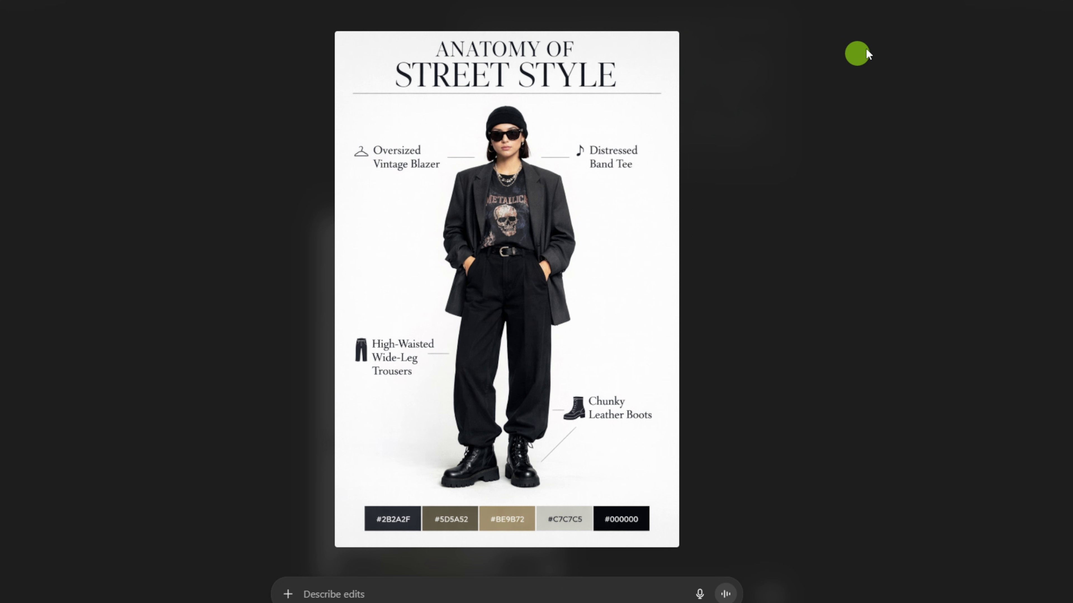
{"action": "left_click", "coordinate": [857, 48]}
{"action": "left_click_drag", "start_coordinate": [808, 267], "coordinate": [717, 301]}
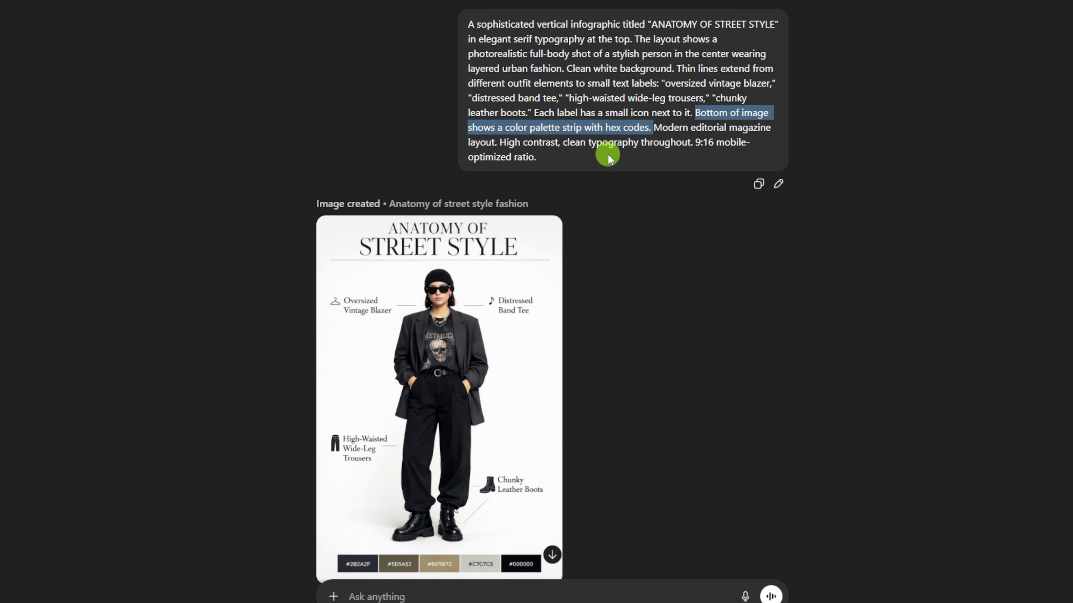
{"action": "left_click", "coordinate": [744, 310]}
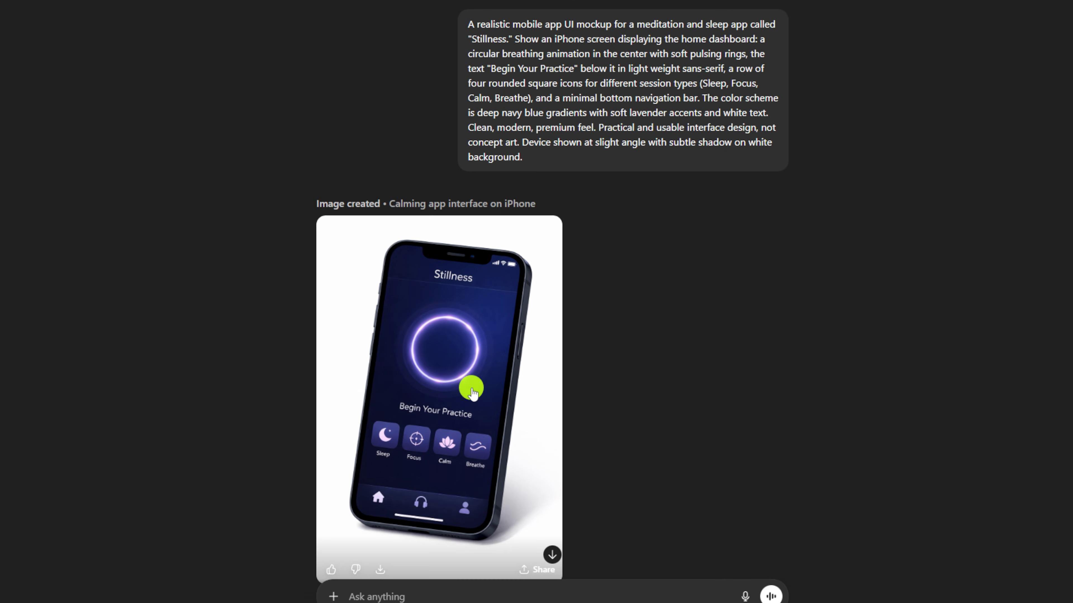
View the Stillness app mockup, brunch flat-lay, grandfather fishing scene and claymation mouse images at full size against their prompts
{"action": "left_click", "coordinate": [472, 392]}
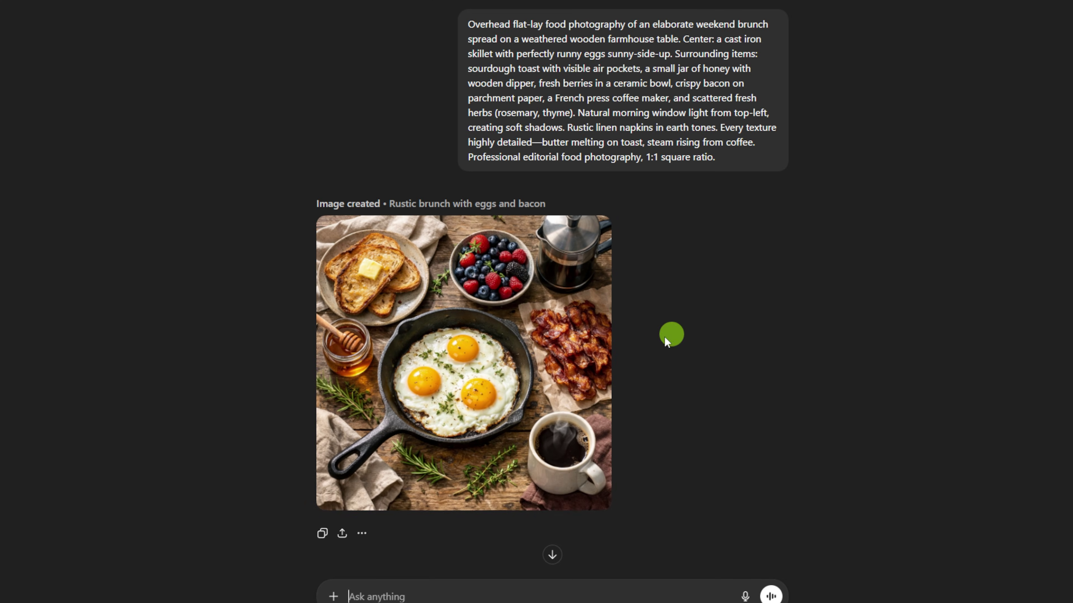
{"action": "left_click", "coordinate": [505, 373]}
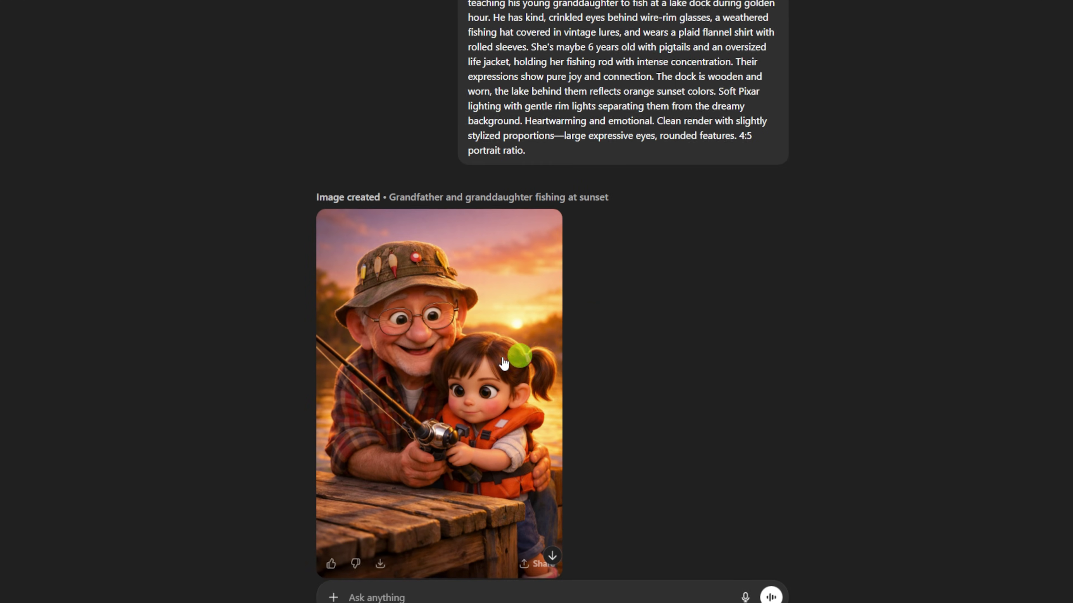
{"action": "left_click", "coordinate": [419, 363]}
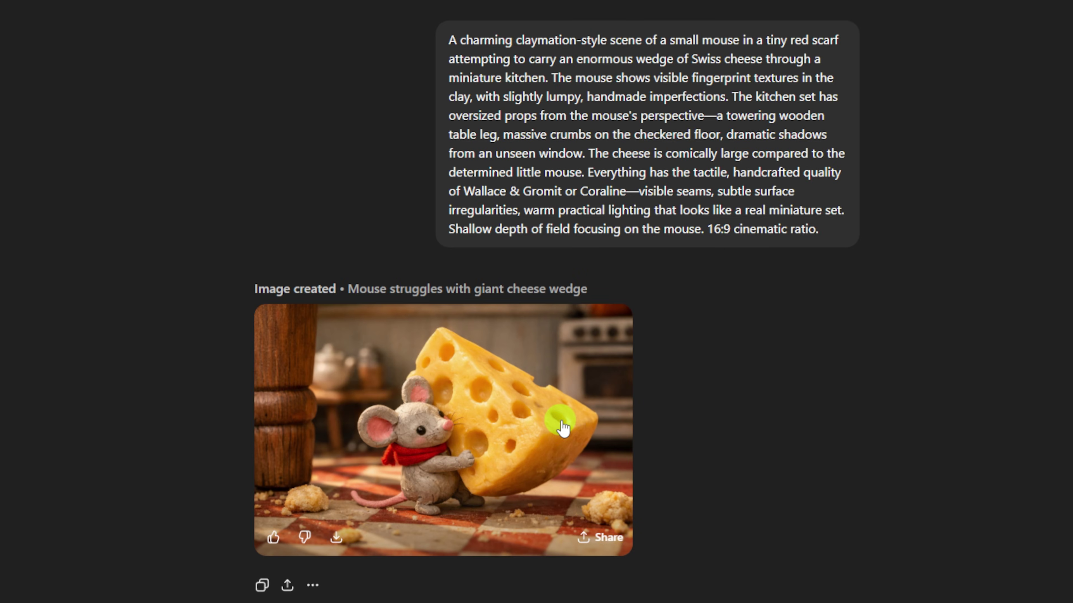
{"action": "left_click", "coordinate": [561, 420]}
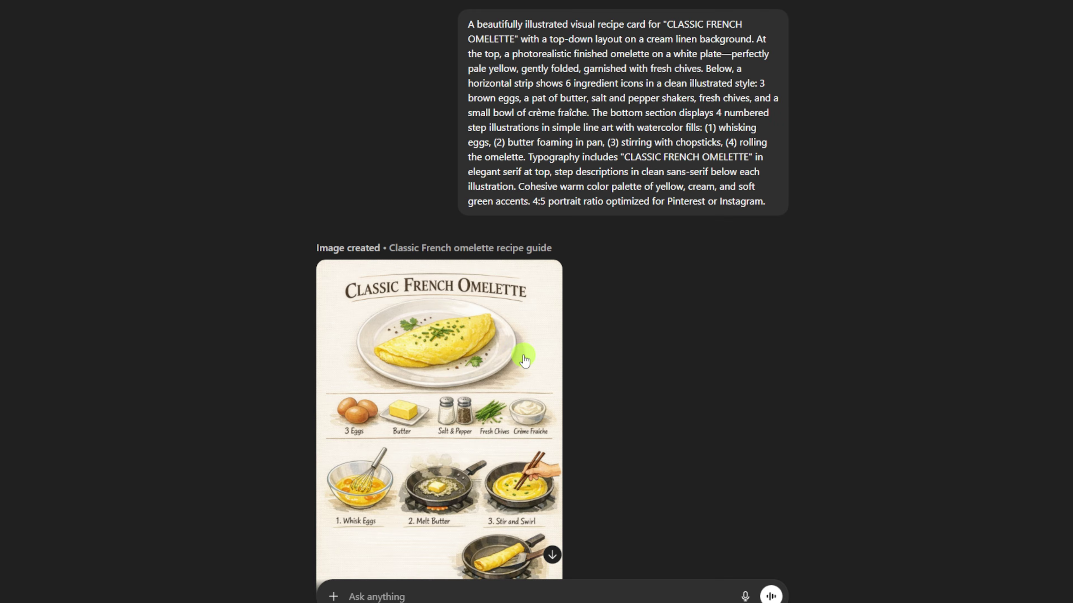
Examine the "CLASSIC FRENCH OMELETTE" recipe card at full size and look at the film noir bar portrait with its prompt
{"action": "left_click", "coordinate": [524, 360]}
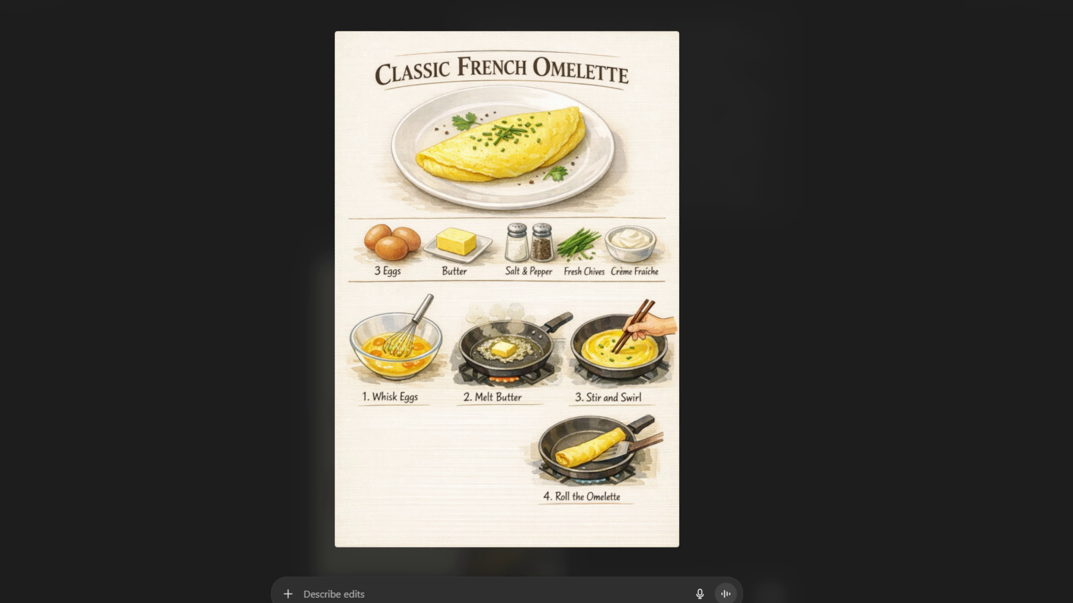
{"action": "left_click", "coordinate": [11, 9]}
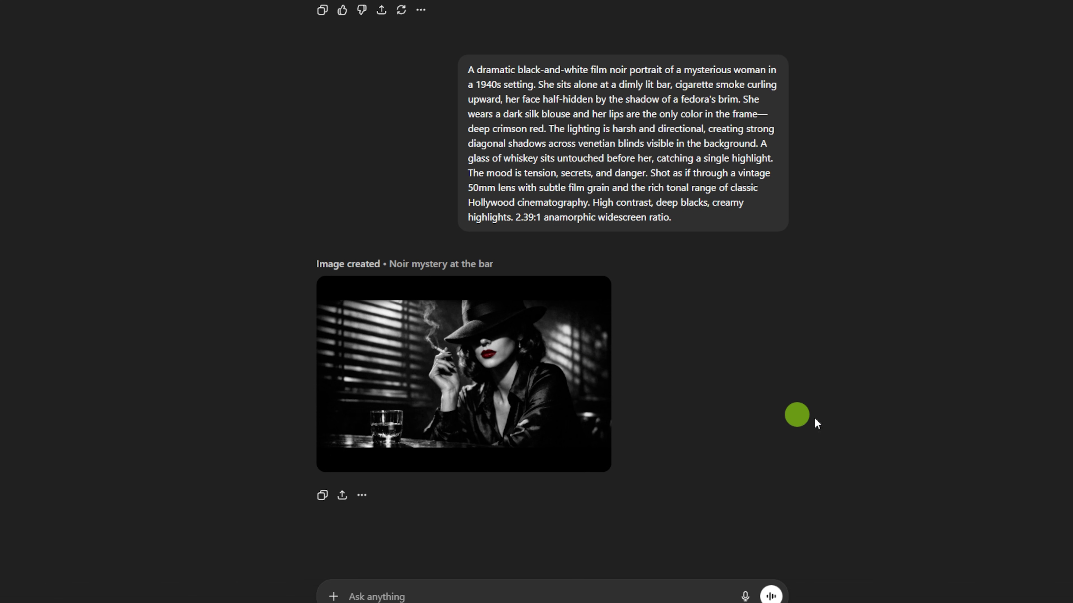
{"action": "scroll", "coordinate": [817, 418], "scroll_direction": "up", "scroll_amount": 1}
{"action": "scroll", "coordinate": [817, 418], "scroll_direction": "up", "scroll_amount": 5}
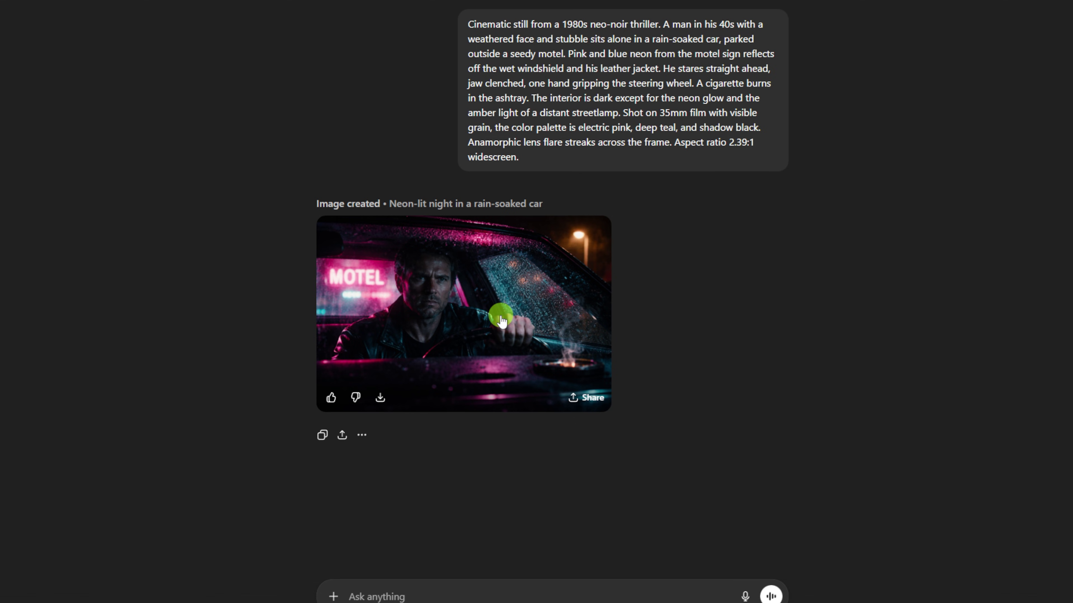
Select the smoking ashtray area in the neon-lit car image and request the edit "Remove the circle, fire, and smoke"
{"action": "left_click", "coordinate": [502, 320]}
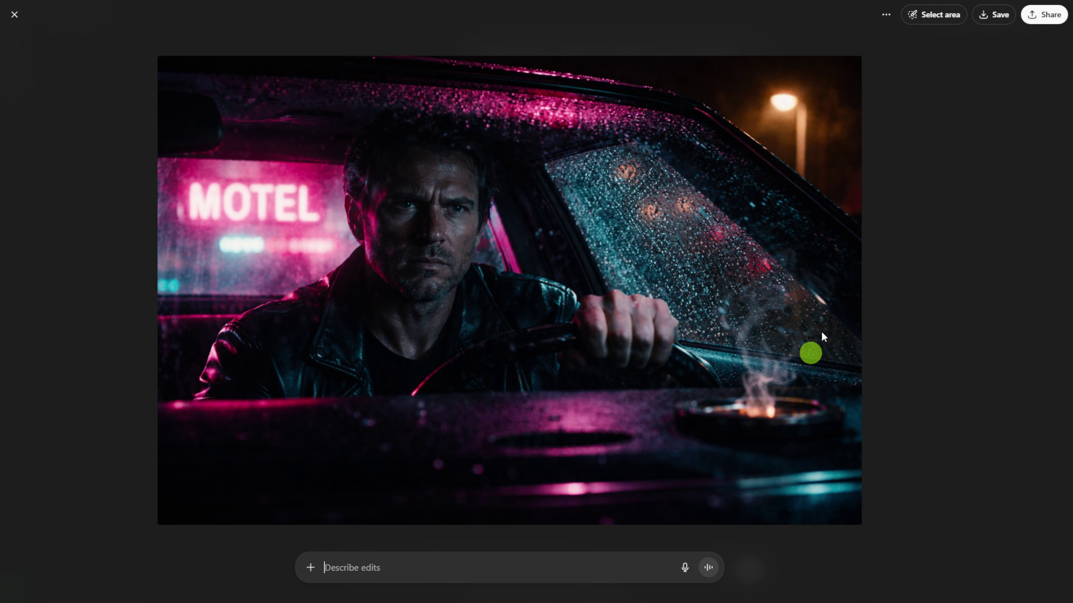
{"action": "left_click", "coordinate": [944, 18]}
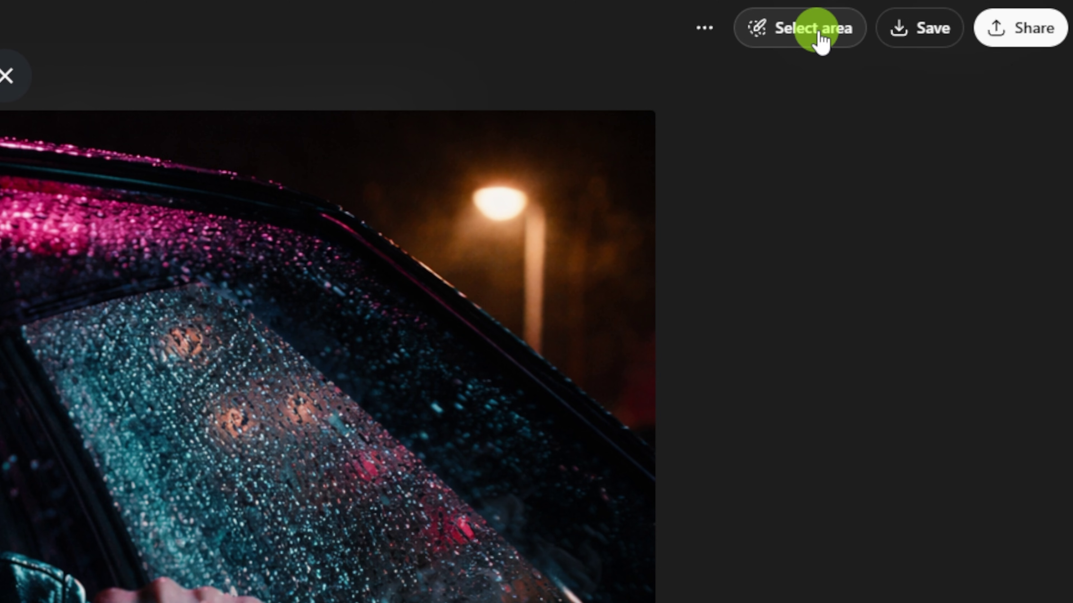
{"action": "left_click", "coordinate": [819, 33]}
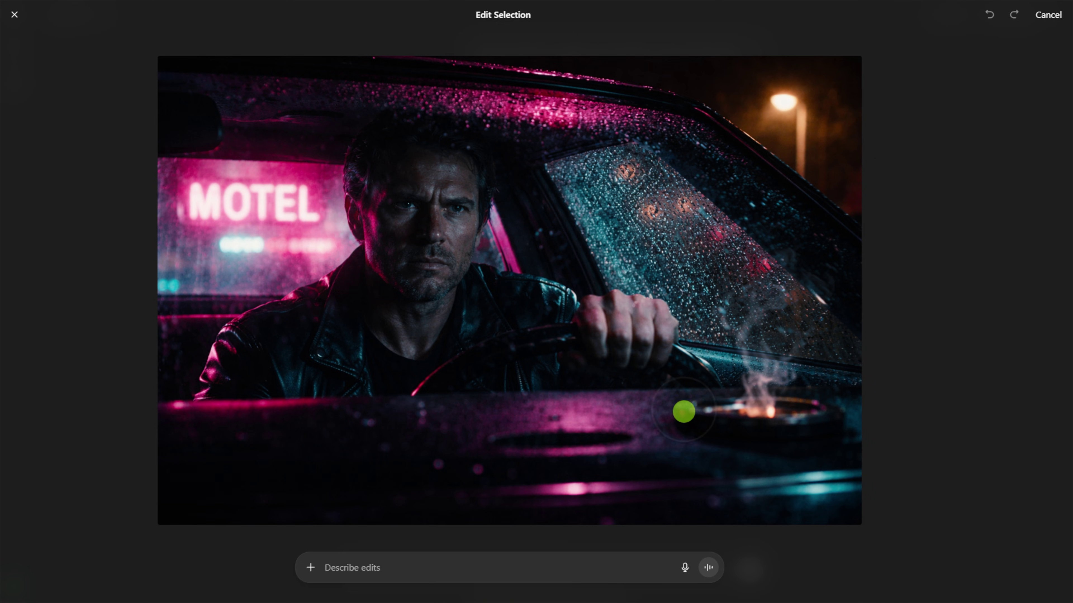
{"action": "mouse_move", "coordinate": [683, 411]}
{"action": "left_mouse_down"}
{"action": "mouse_move", "coordinate": [699, 426]}
{"action": "mouse_move", "coordinate": [815, 417]}
{"action": "mouse_move", "coordinate": [714, 395]}
{"action": "mouse_move", "coordinate": [762, 366]}
{"action": "mouse_move", "coordinate": [752, 329]}
{"action": "left_mouse_up"}
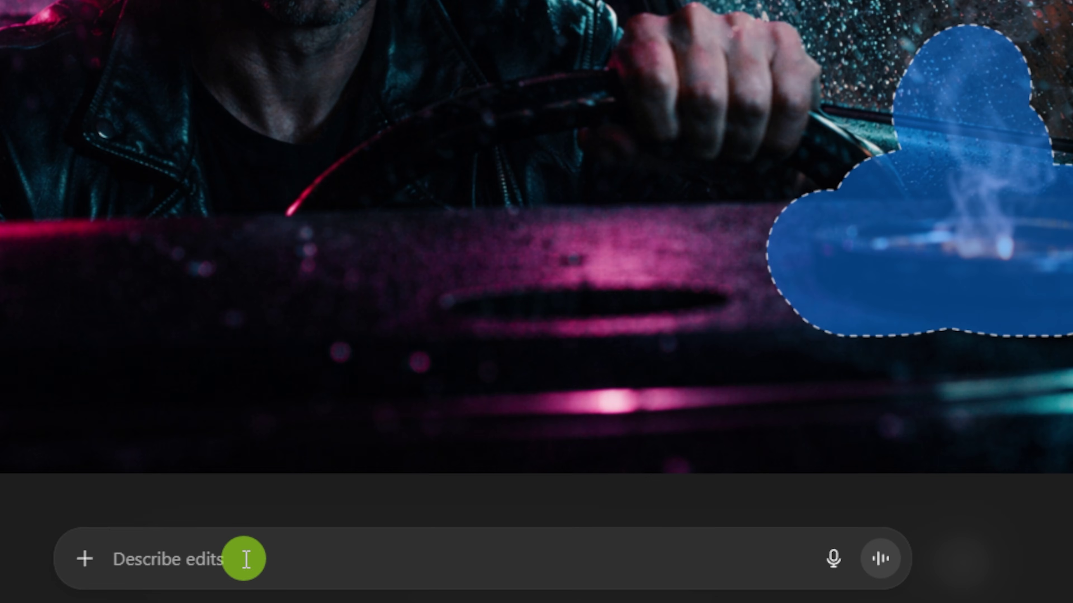
{"action": "left_click", "coordinate": [246, 559]}
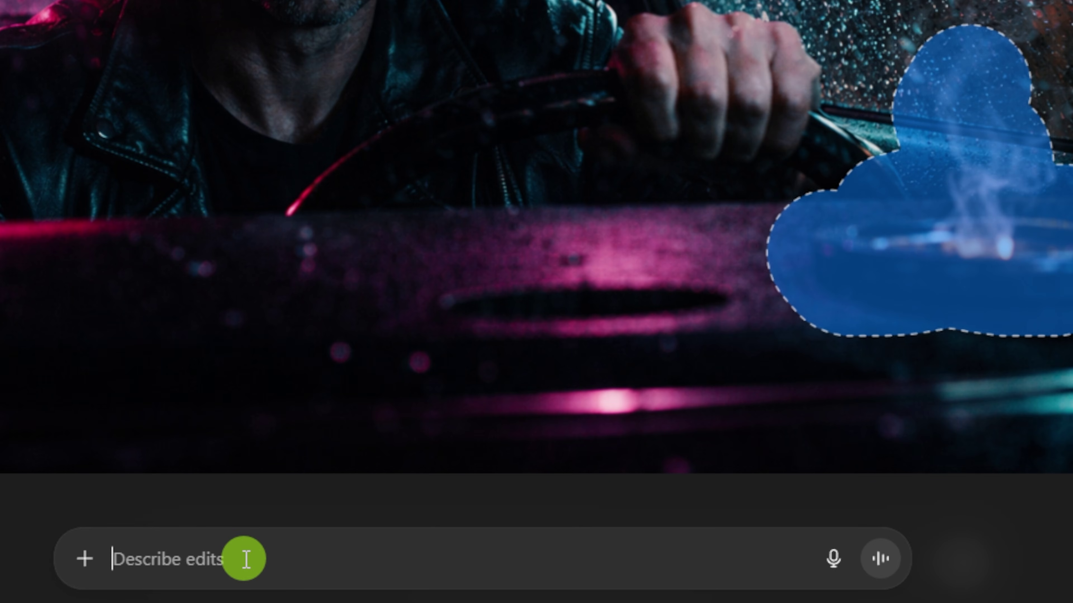
{"action": "type", "text": "Remove the circle, fire, and smoke"}
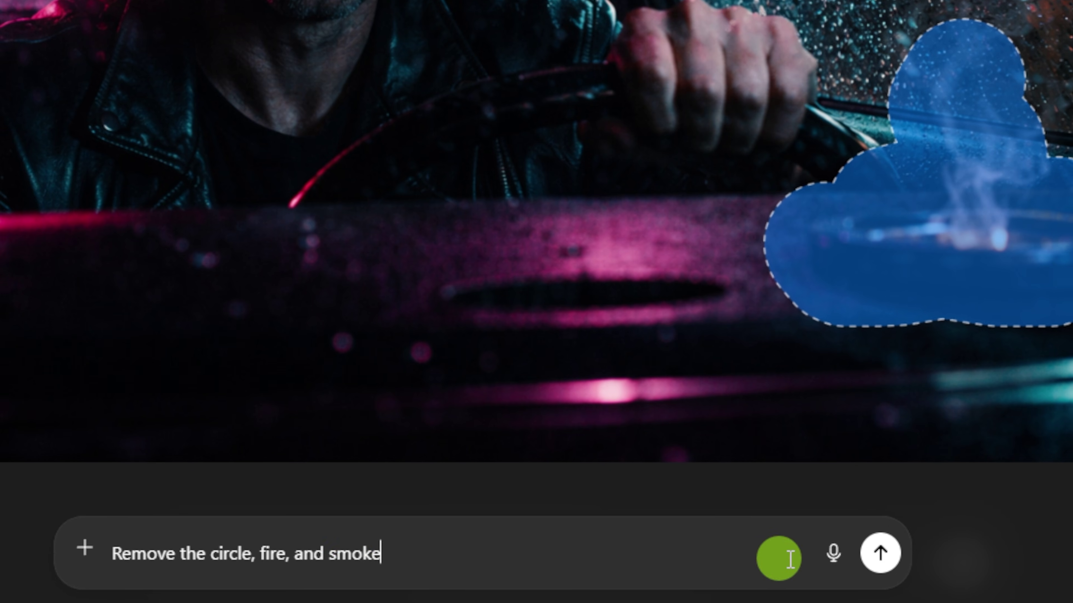
{"action": "left_click", "coordinate": [882, 552]}
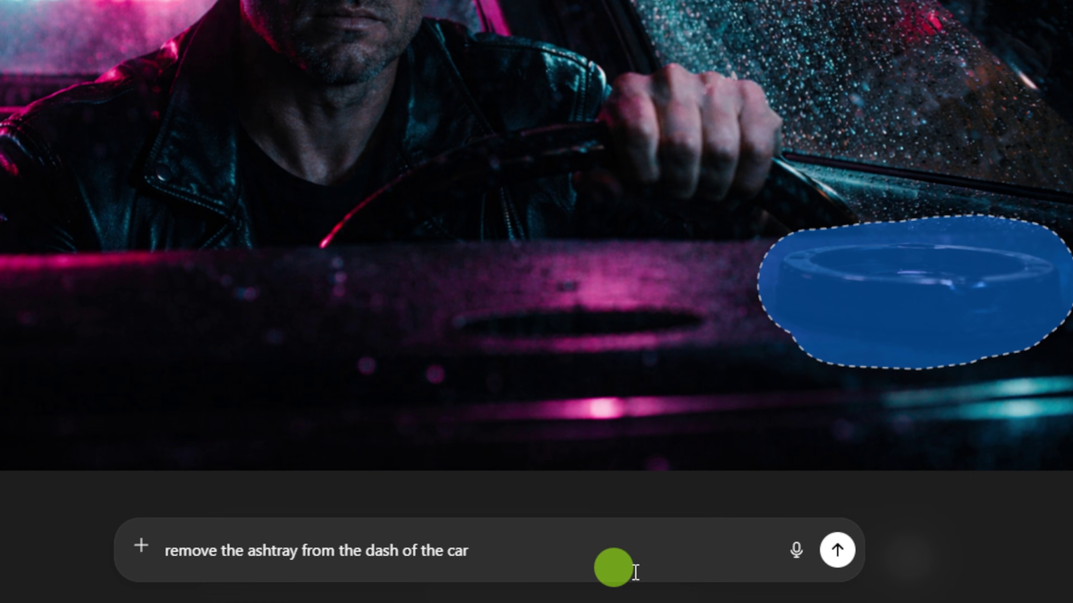
Submit the edit "remove the ashtray from the dash of the car" for the selected ashtray area
{"action": "left_click", "coordinate": [837, 550]}
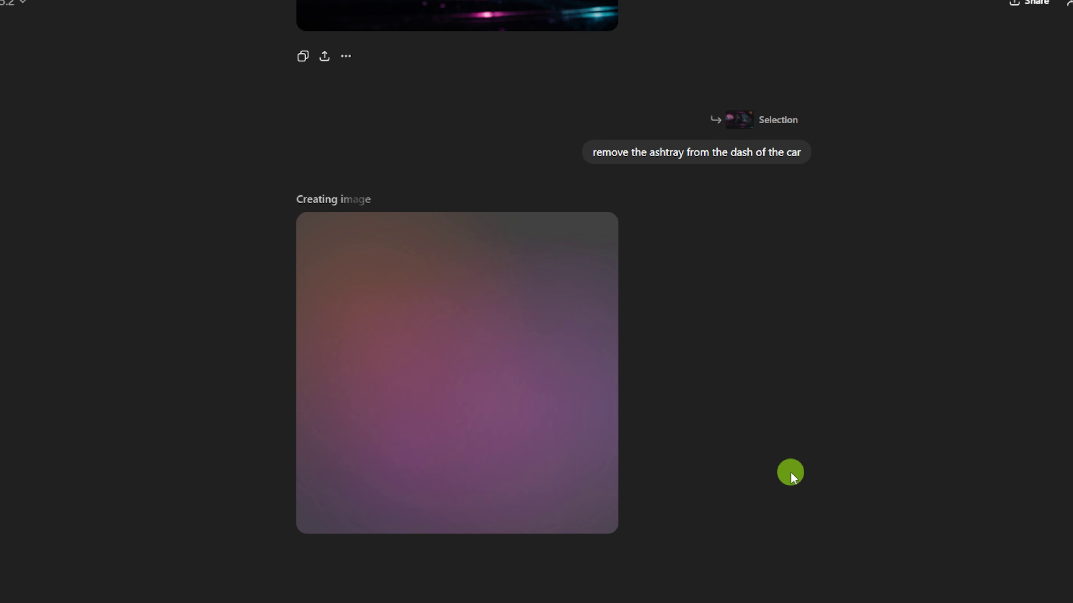
View the ashtray-free car image and the 1990s film still of two teenage girls on a car hood at full size
{"action": "left_click", "coordinate": [514, 336]}
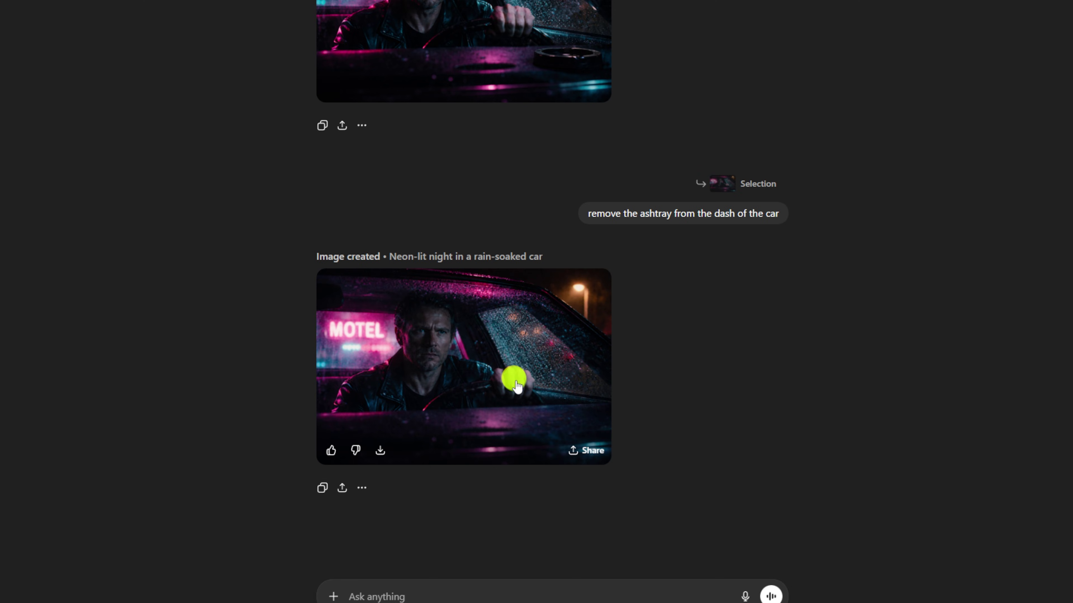
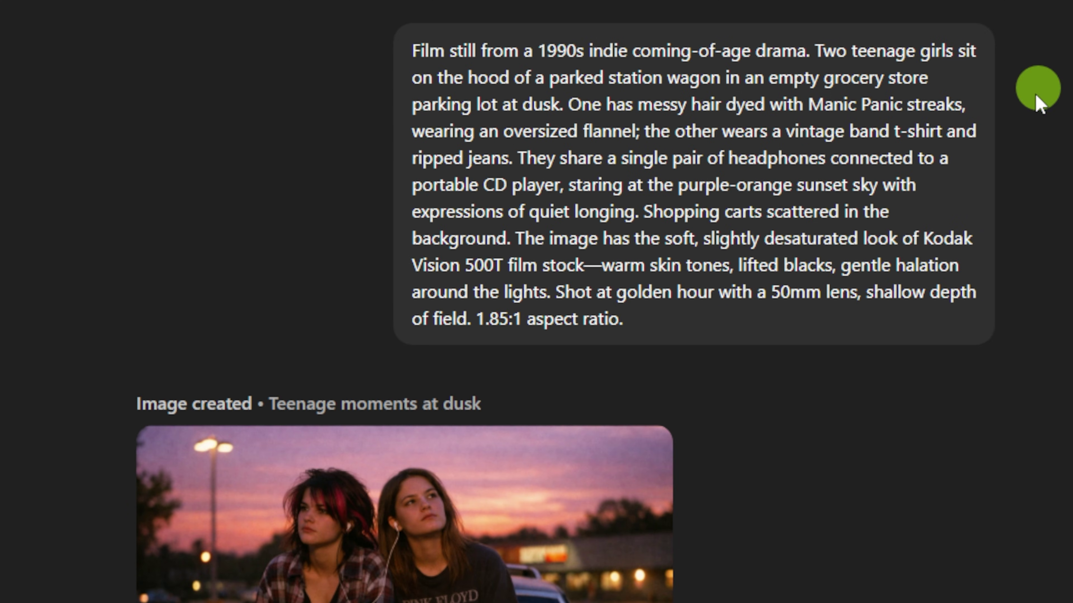
{"action": "scroll", "coordinate": [423, 567], "scroll_direction": "down", "scroll_amount": 5}
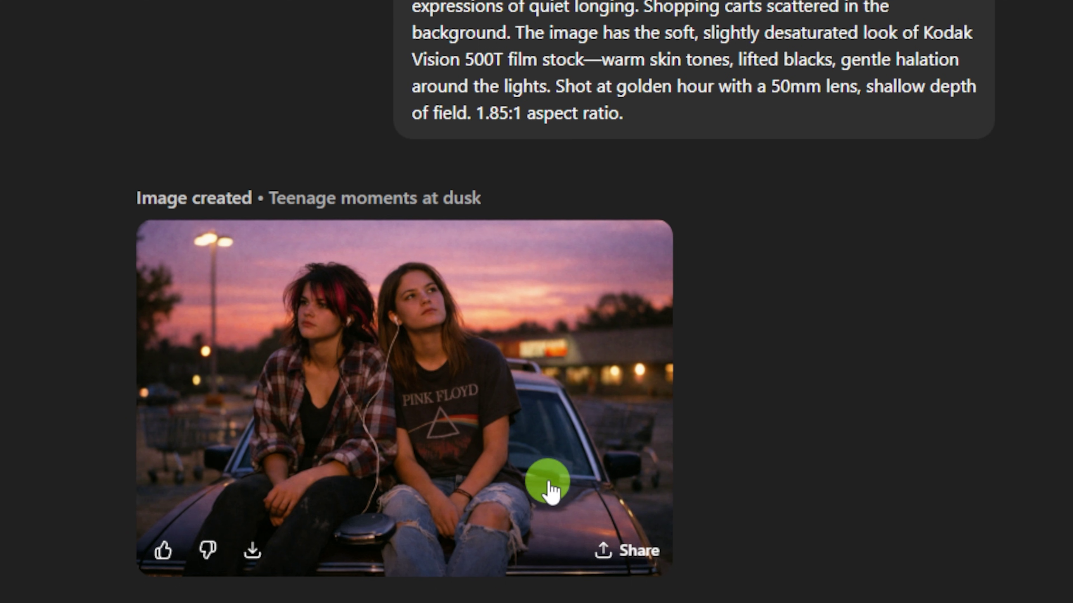
{"action": "left_click", "coordinate": [590, 388]}
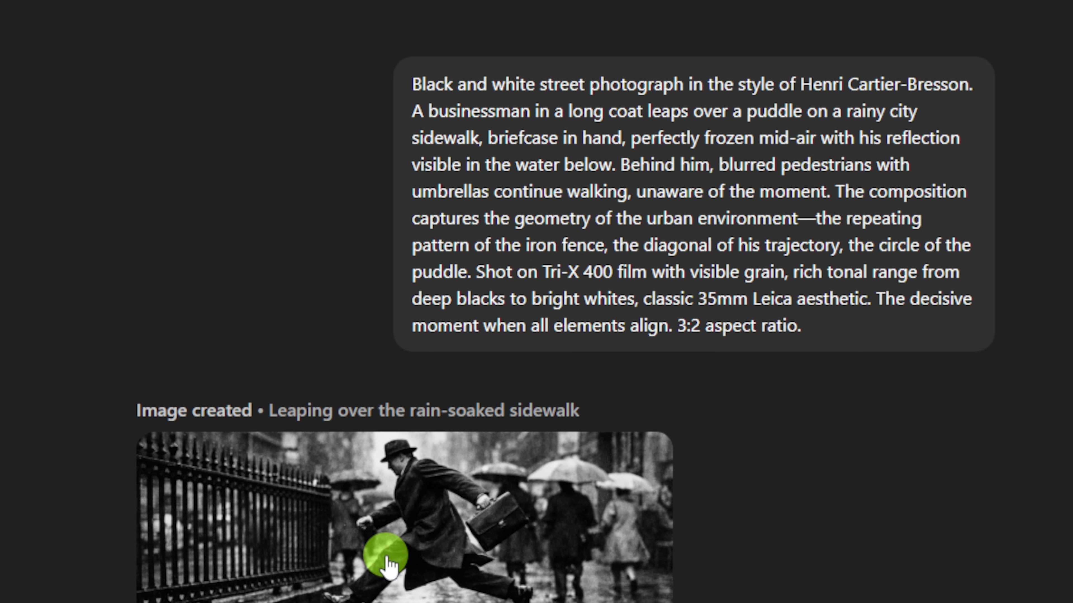
View the black-and-white puddle-leap street photograph and the paparazzi shot of the woman shielding her face at full size
{"action": "left_click", "coordinate": [386, 558]}
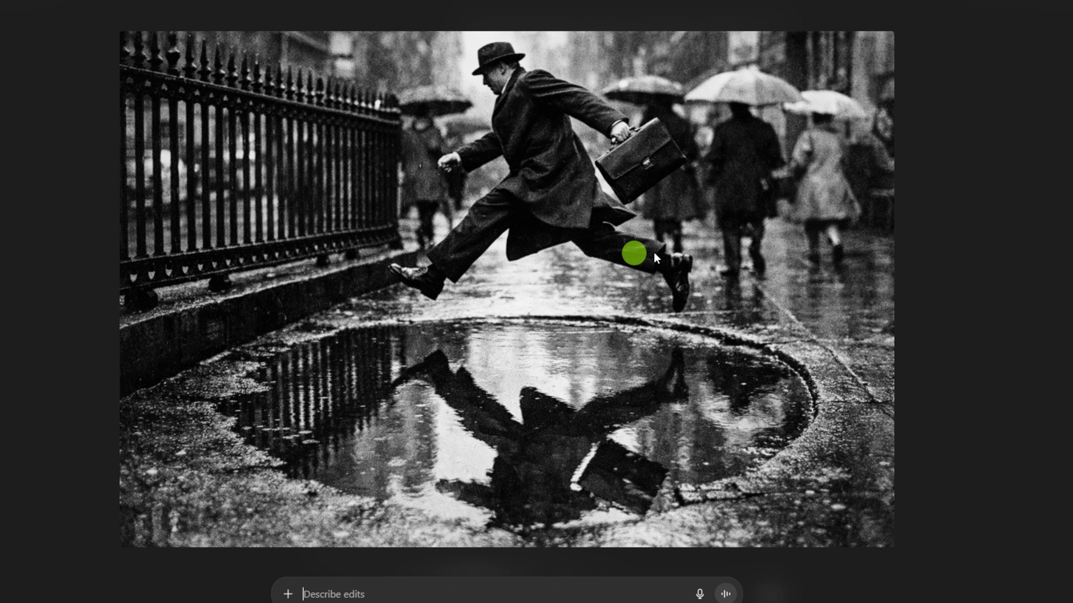
{"action": "key", "text": "Escape"}
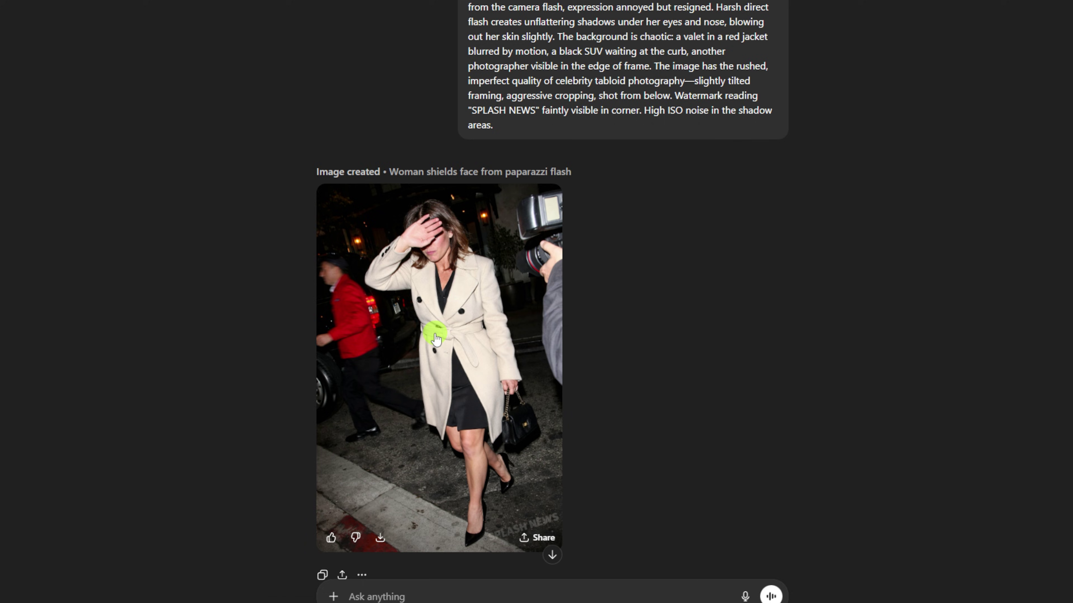
{"action": "left_click", "coordinate": [434, 334]}
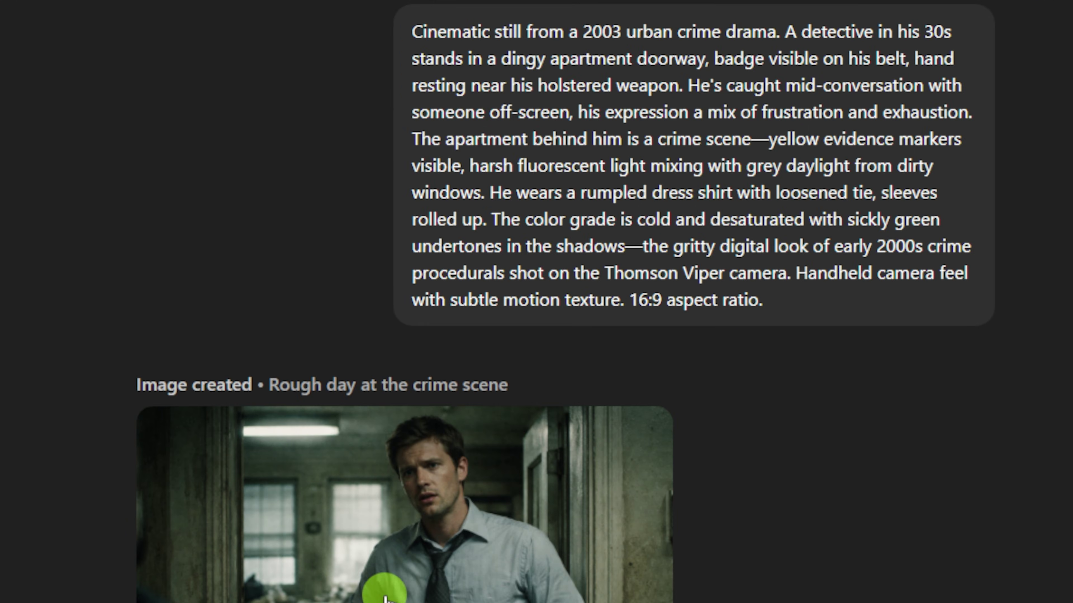
Examine the crime-scene detective, airport action hero and corporate headshot images, highlighting "The image is technically perfect:" in the headshot prompt
{"action": "left_click", "coordinate": [385, 596]}
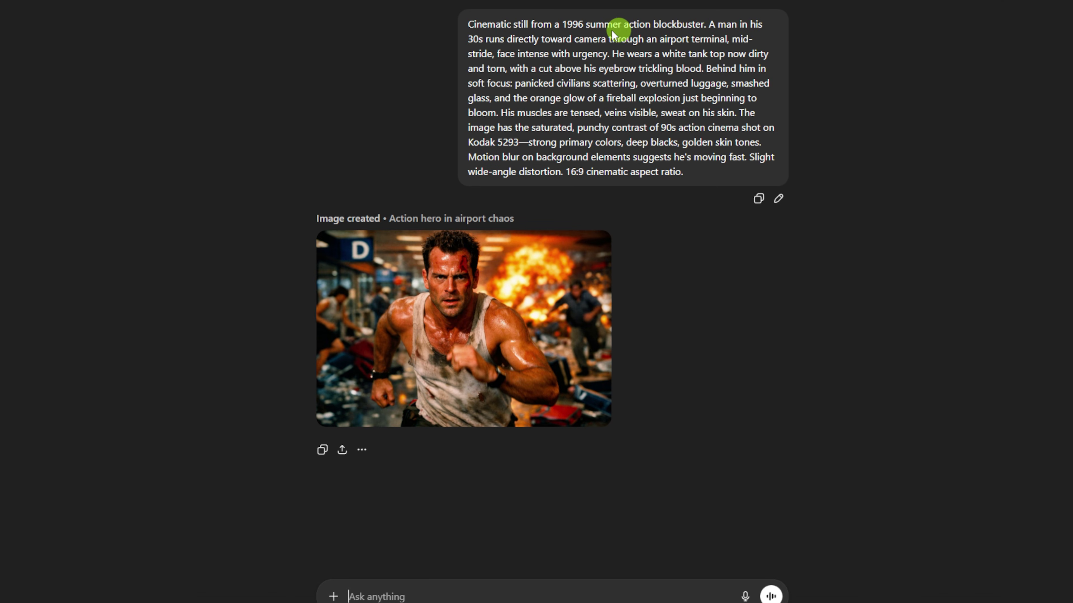
{"action": "left_click", "coordinate": [453, 338]}
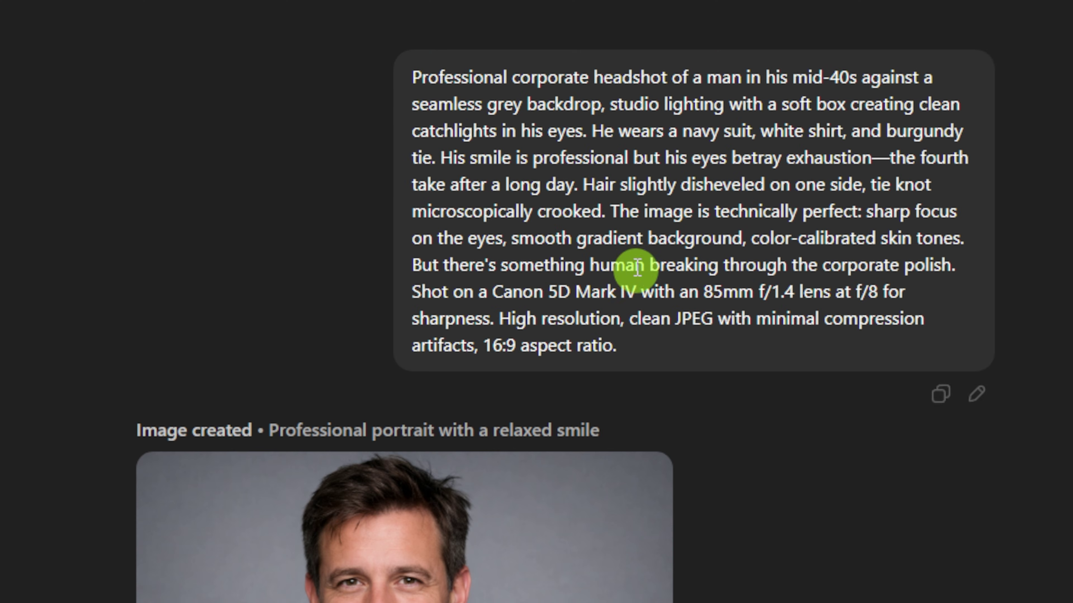
{"action": "left_click_drag", "start_coordinate": [617, 211], "coordinate": [873, 218]}
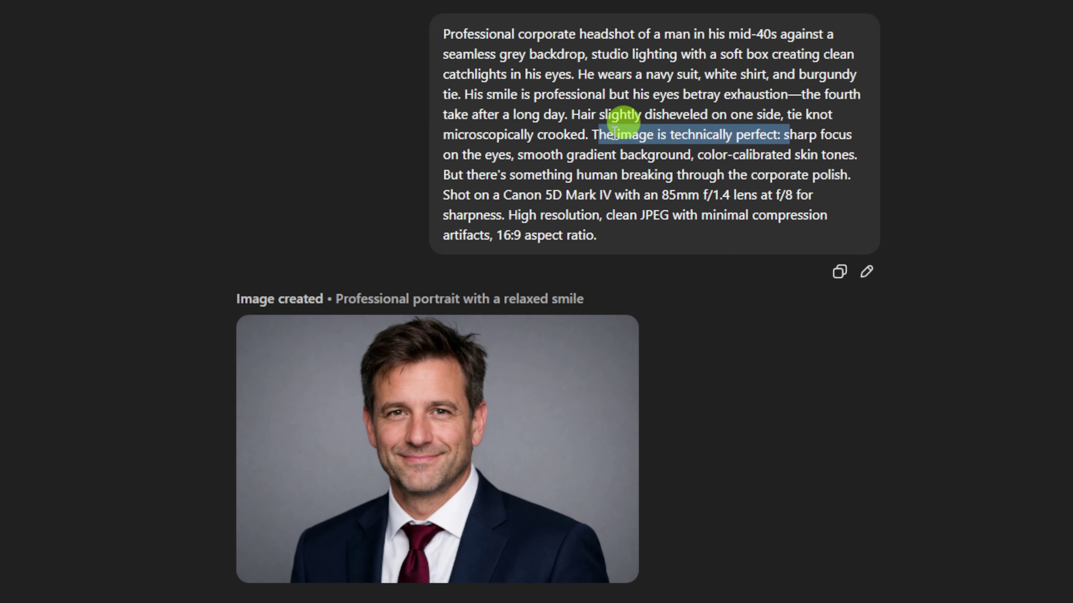
{"action": "left_click", "coordinate": [491, 443]}
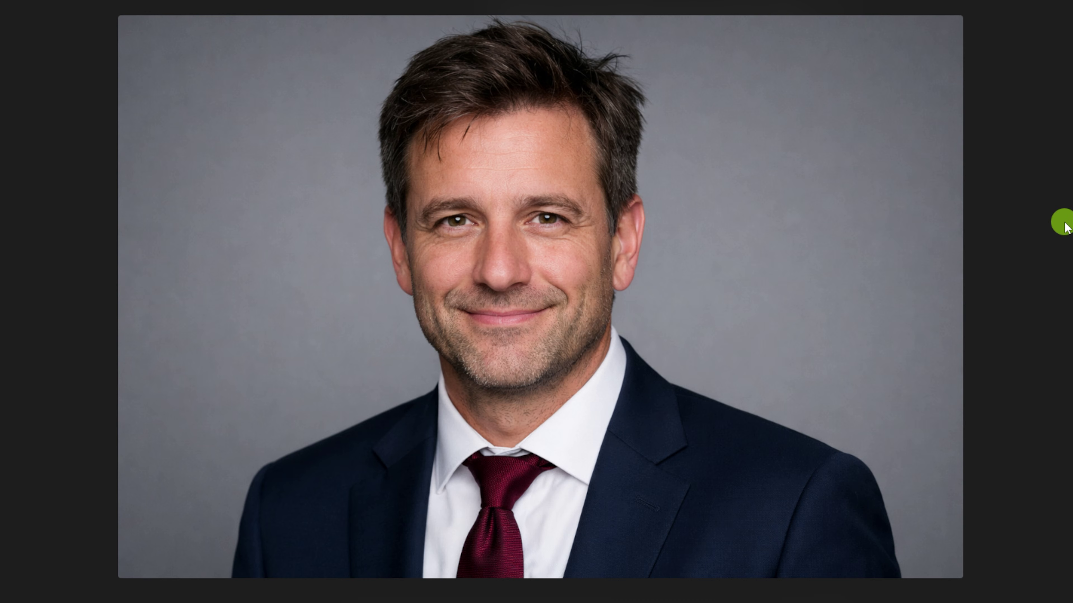